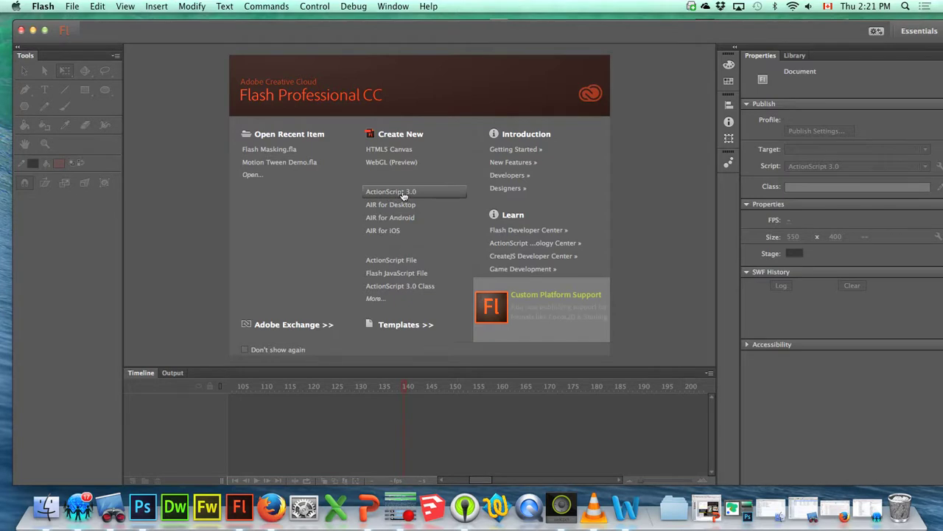
# Create a new ActionScript 3.0 document and rename its first layer as Red.
pyautogui.click(404, 193)
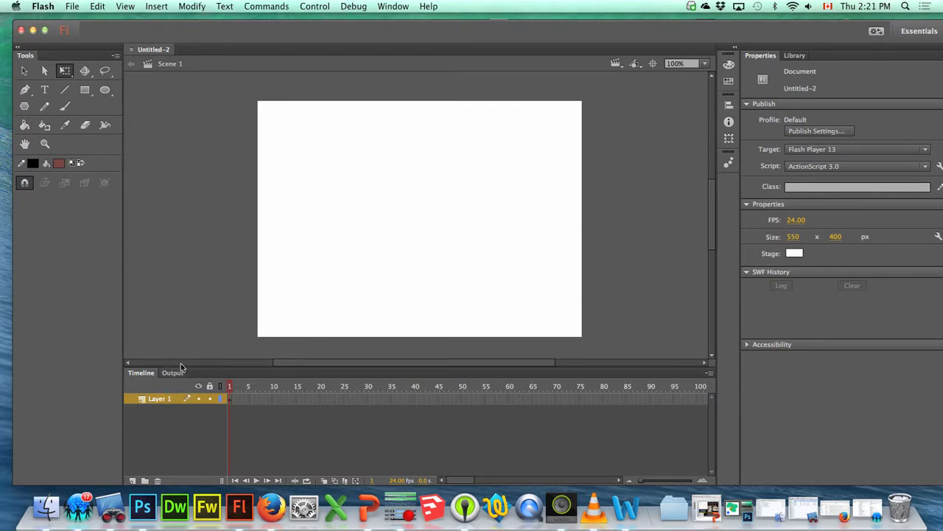
pyautogui.click(396, 9)
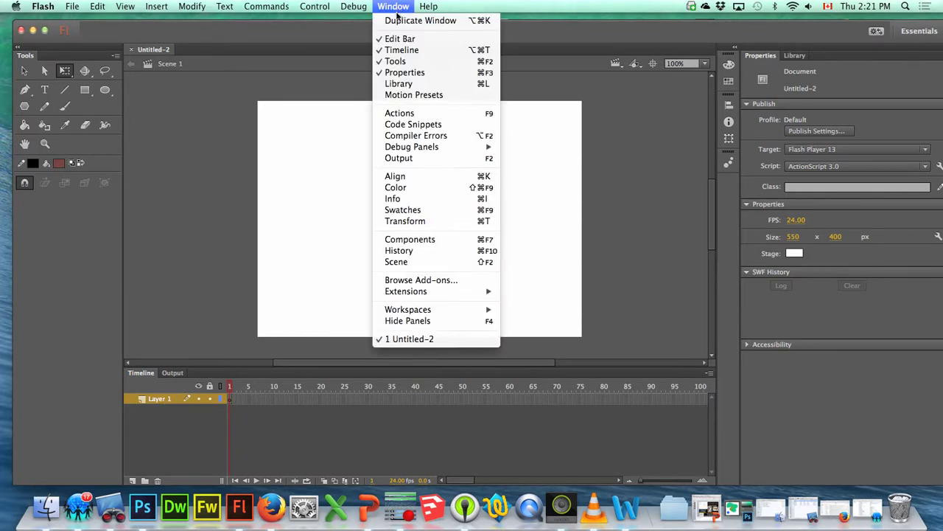
pyautogui.moveTo(419, 309)
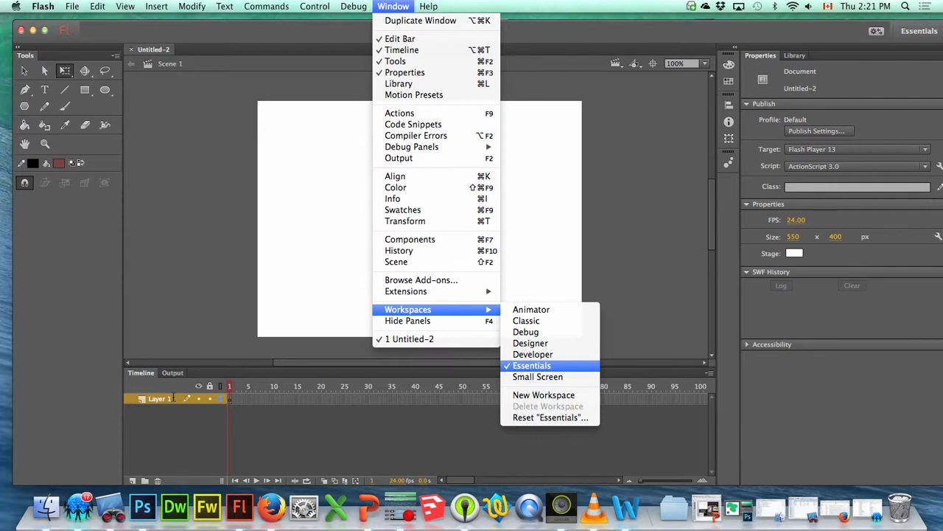
pyautogui.doubleClick(174, 398)
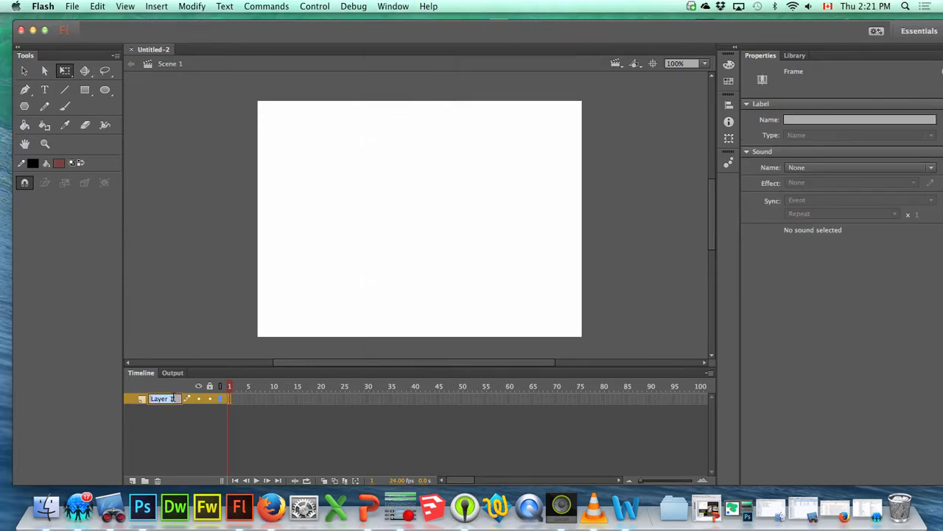
pyautogui.write('Red')
pyautogui.press('Return')
# Paint the outline of a three-dimensional gift box in red with the Brush tool on the Red layer.
pyautogui.click(59, 163)
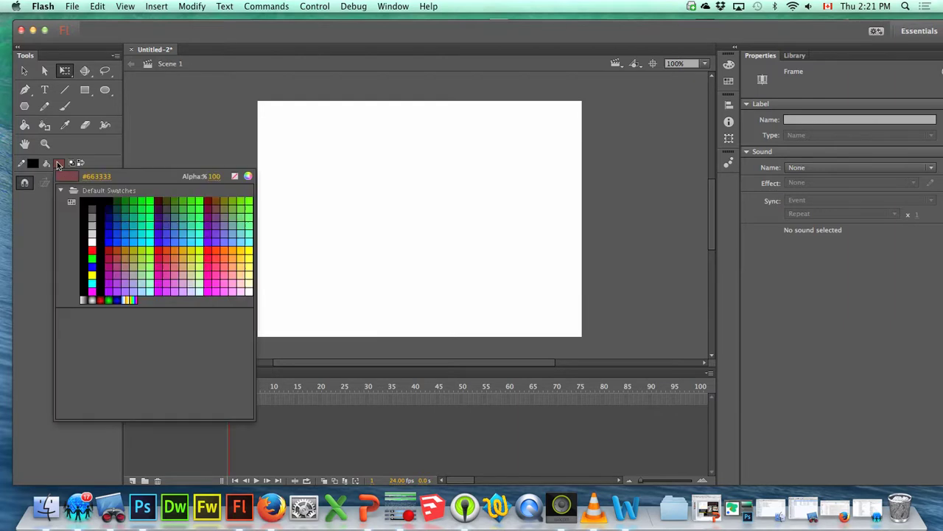
pyautogui.click(92, 250)
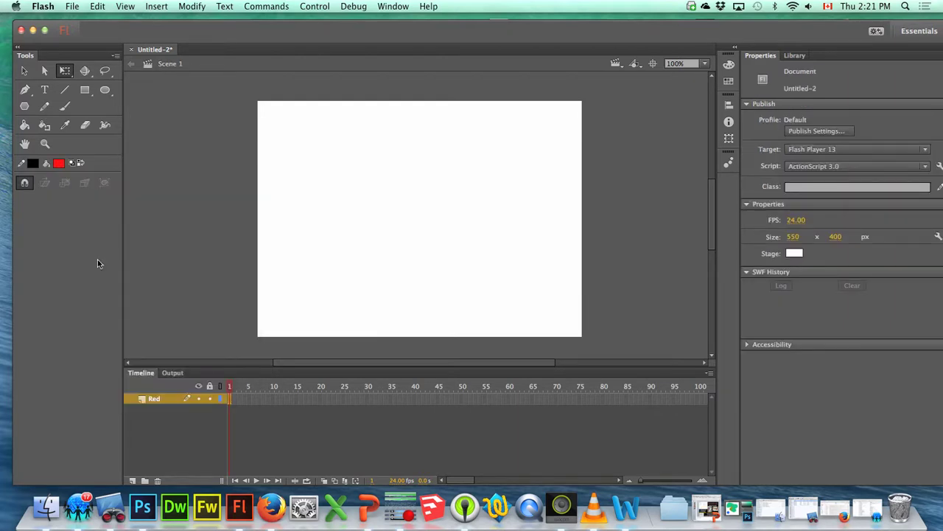
pyautogui.click(64, 105)
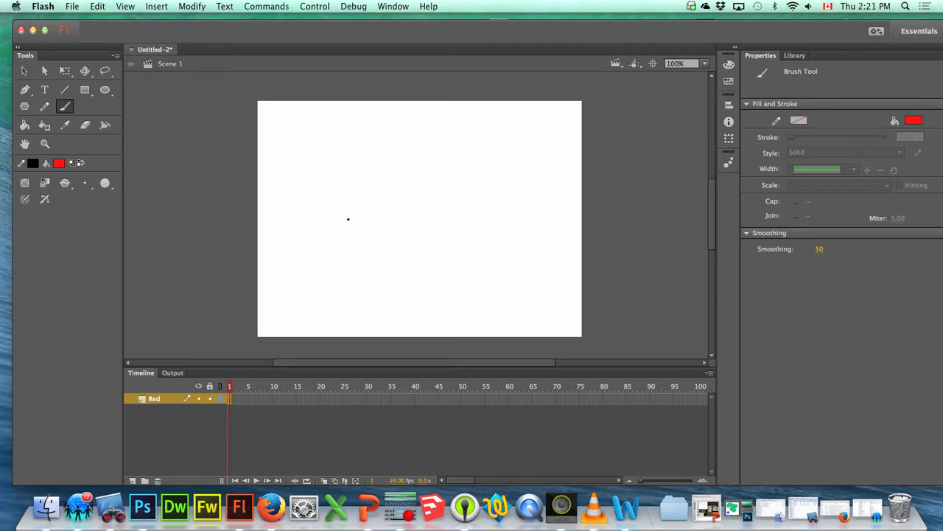
pyautogui.moveTo(350, 213)
pyautogui.mouseDown()
pyautogui.moveTo(350, 283)
pyautogui.moveTo(434, 285)
pyautogui.moveTo(426, 208)
pyautogui.moveTo(350, 212)
pyautogui.moveTo(416, 178)
pyautogui.moveTo(484, 182)
pyautogui.moveTo(426, 208)
pyautogui.mouseUp()
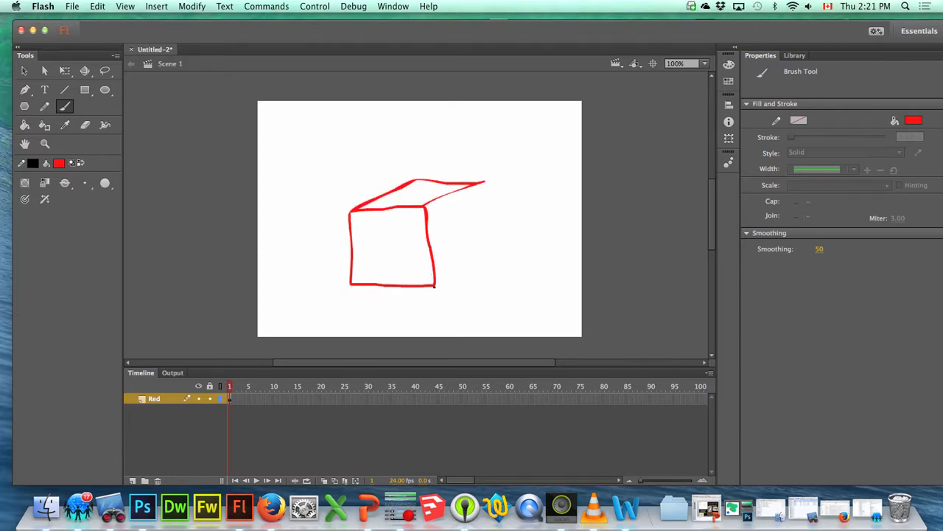
pyautogui.moveTo(435, 285)
pyautogui.mouseDown()
pyautogui.moveTo(452, 262)
pyautogui.moveTo(483, 249)
pyautogui.mouseUp()
pyautogui.moveTo(484, 181); pyautogui.dragTo(481, 251)
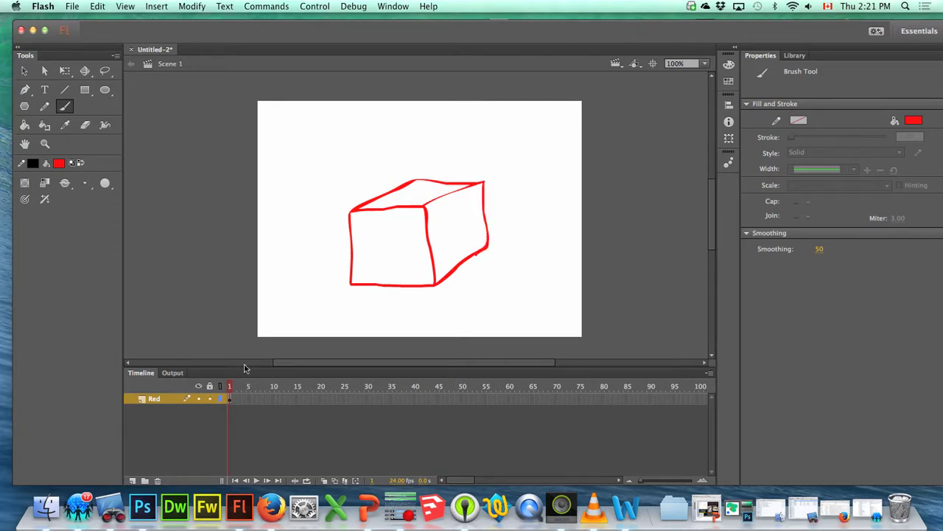
# Lock the Red layer and add a new layer named Green above it.
pyautogui.click(209, 399)
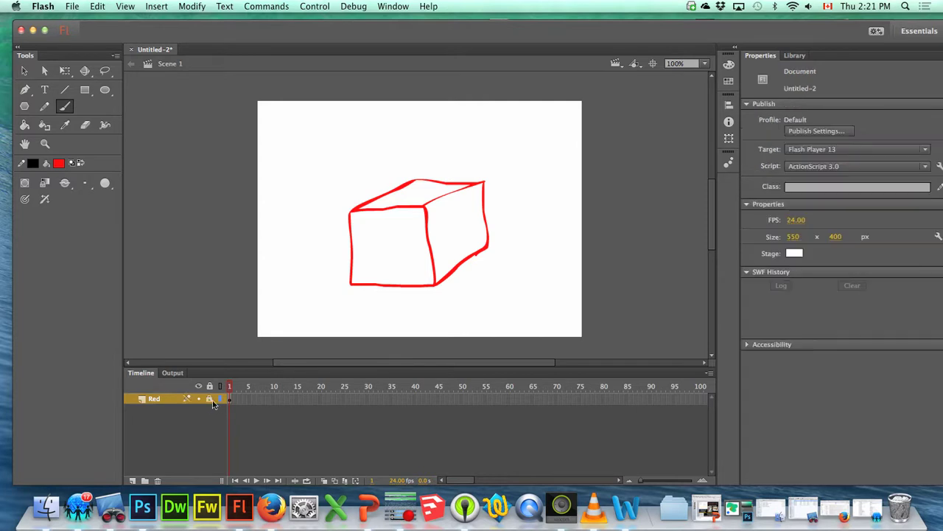
pyautogui.click(132, 480)
pyautogui.doubleClick(158, 398)
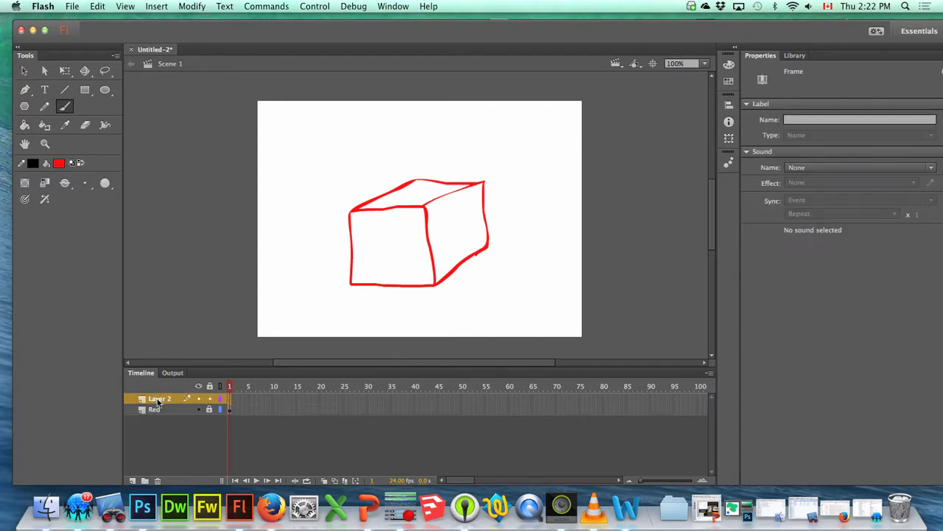
pyautogui.write('Green')
pyautogui.press('Return')
# Paint a thick green ribbon over the front, top and side of the box with an enlarged brush.
pyautogui.click(59, 163)
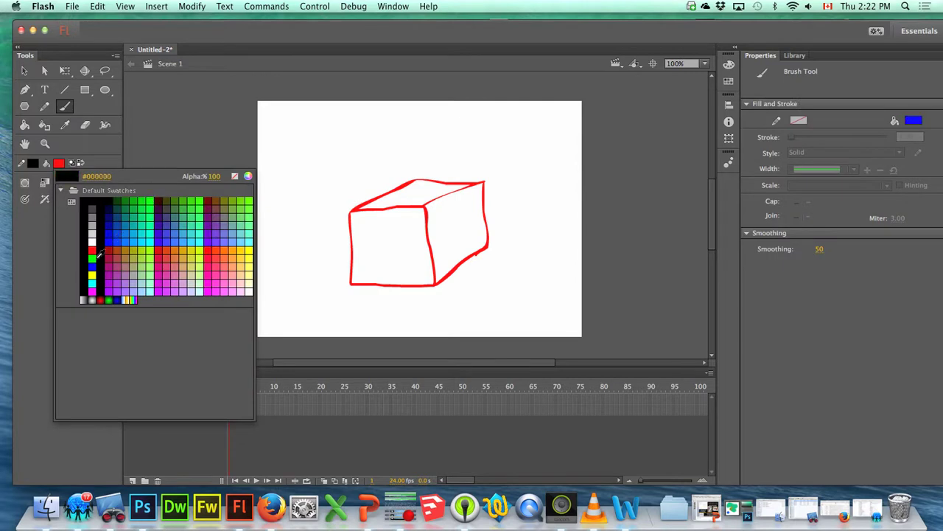
pyautogui.click(91, 257)
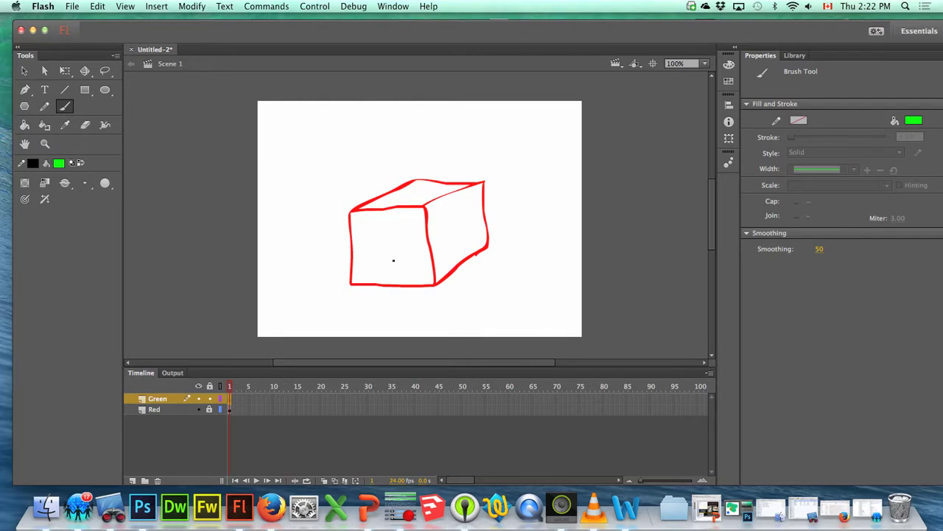
pyautogui.press(']')
pyautogui.press(']')
pyautogui.press(']')
pyautogui.press('[')
pyautogui.press('[')
pyautogui.press(']')
pyautogui.press(']')
pyautogui.press(']')
pyautogui.press(']')
pyautogui.moveTo(388, 282)
pyautogui.mouseDown()
pyautogui.moveTo(385, 210)
pyautogui.moveTo(436, 183)
pyautogui.moveTo(406, 191)
pyautogui.moveTo(450, 192)
pyautogui.moveTo(459, 265)
pyautogui.mouseUp()
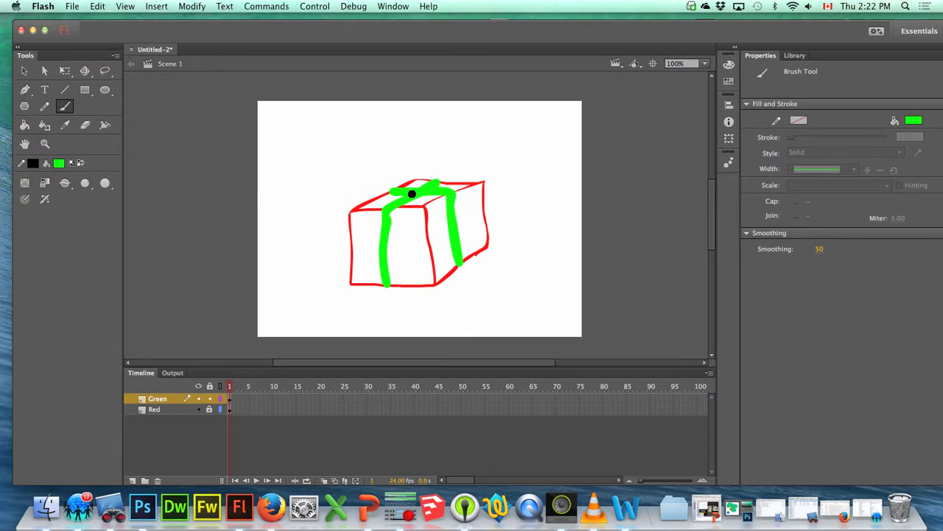
# Paint a two-loop green bow on top of the box with a smaller brush.
pyautogui.press('[')
pyautogui.press('[')
pyautogui.press('[')
pyautogui.moveTo(416, 191)
pyautogui.mouseDown()
pyautogui.moveTo(391, 180)
pyautogui.moveTo(391, 165)
pyautogui.moveTo(404, 157)
pyautogui.moveTo(417, 190)
pyautogui.moveTo(419, 167)
pyautogui.moveTo(438, 159)
pyautogui.moveTo(419, 189)
pyautogui.mouseUp()
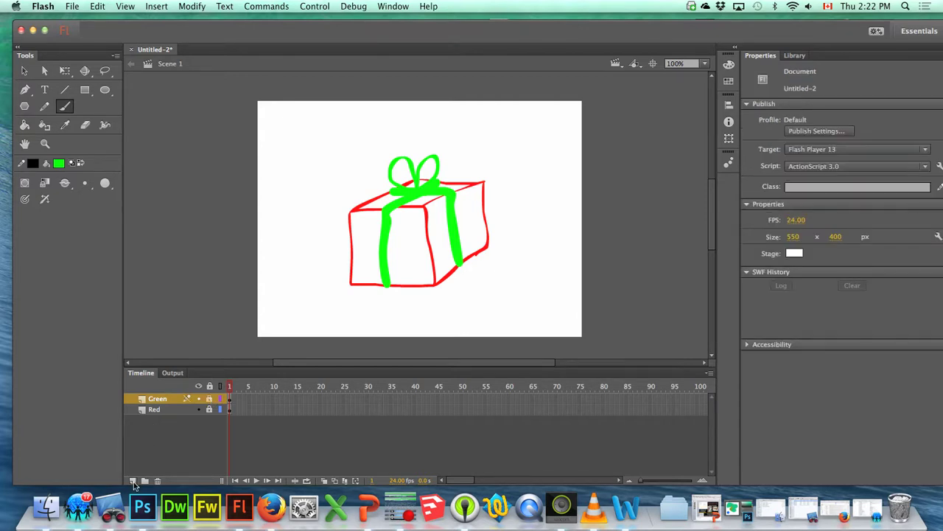
# Lock the Green layer and add a new layer named Blue above it.
pyautogui.click(134, 480)
pyautogui.doubleClick(167, 401)
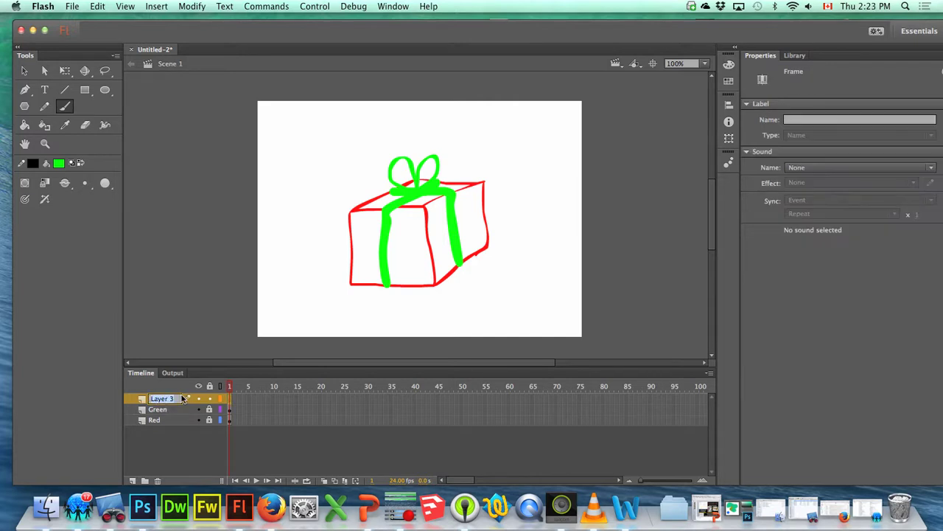
pyautogui.write('Blue')
pyautogui.press('Return')
# Paint a blue gift tag with a string attached to the bow and hand-letter "Luv Me" on it.
pyautogui.click(59, 163)
pyautogui.click(92, 265)
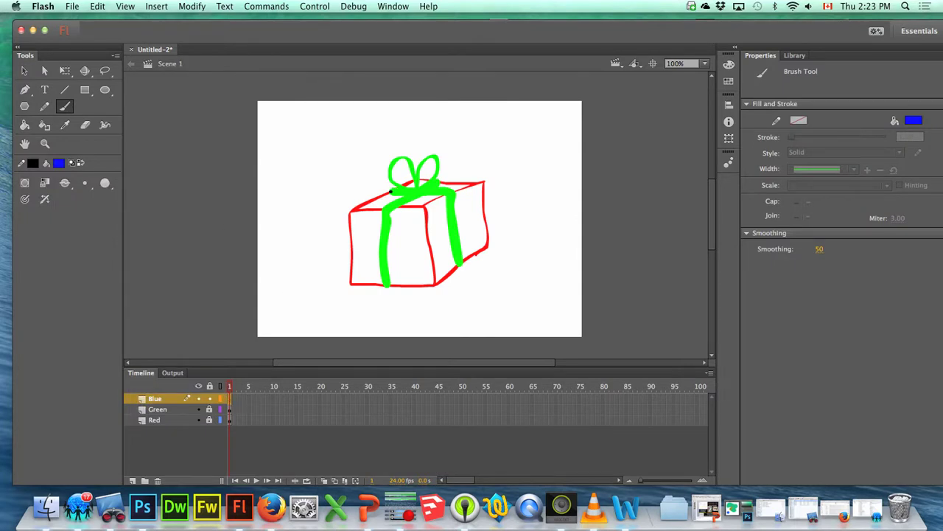
pyautogui.moveTo(409, 190)
pyautogui.mouseDown()
pyautogui.moveTo(366, 174)
pyautogui.moveTo(362, 150)
pyautogui.moveTo(365, 188)
pyautogui.moveTo(288, 194)
pyautogui.moveTo(294, 156)
pyautogui.moveTo(362, 152)
pyautogui.mouseUp()
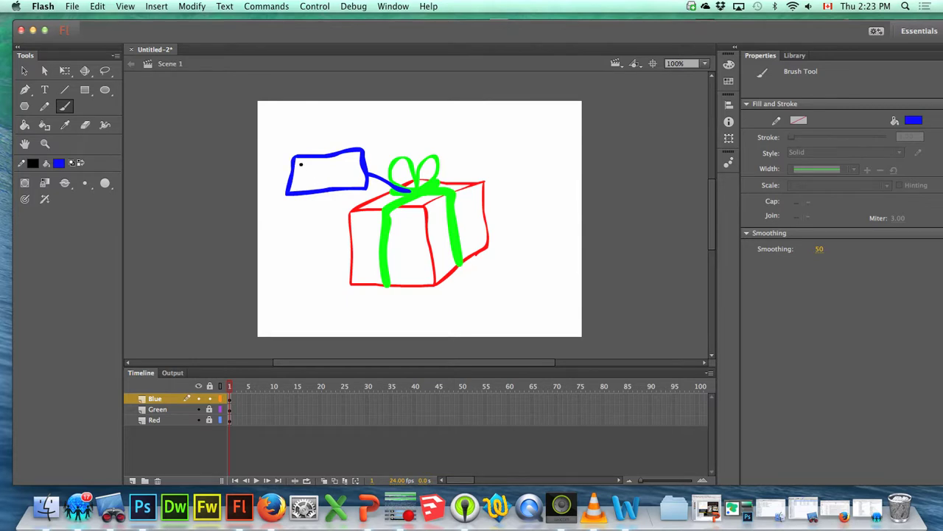
pyautogui.moveTo(300, 162)
pyautogui.mouseDown()
pyautogui.moveTo(320, 170)
pyautogui.moveTo(325, 161)
pyautogui.moveTo(315, 186)
pyautogui.moveTo(334, 180)
pyautogui.mouseUp()
pyautogui.press('F12')
pyautogui.press('super+Tab')
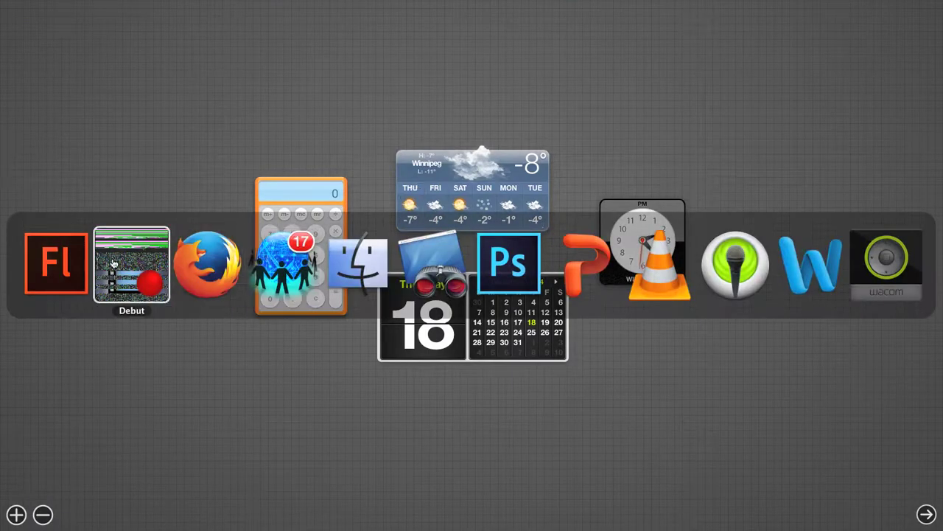
pyautogui.press('super+shift+Tab')
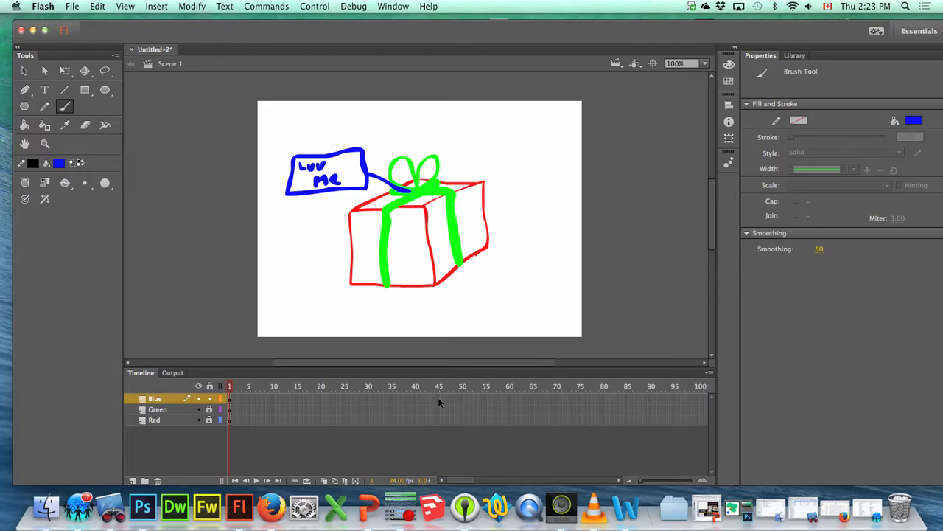
# Insert a keyframe at frame 50 of the Blue layer and delete the gift tag artwork there.
pyautogui.rightClick(461, 396)
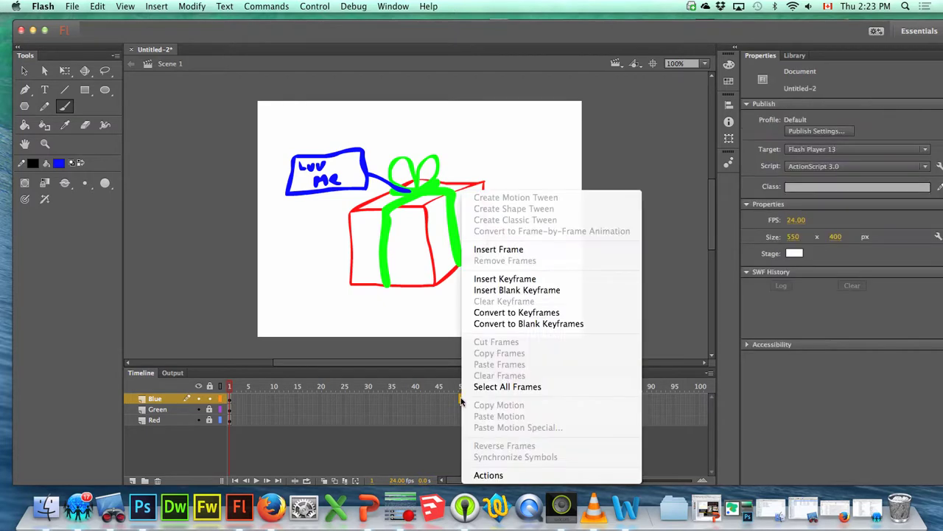
pyautogui.click(507, 279)
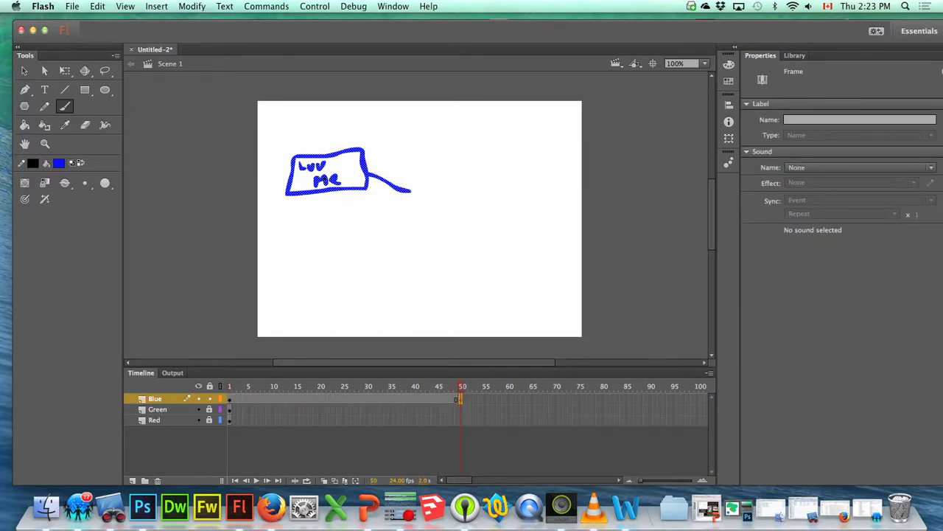
pyautogui.click(24, 70)
pyautogui.click(274, 131)
pyautogui.moveTo(267, 125); pyautogui.dragTo(443, 238)
pyautogui.press('Delete')
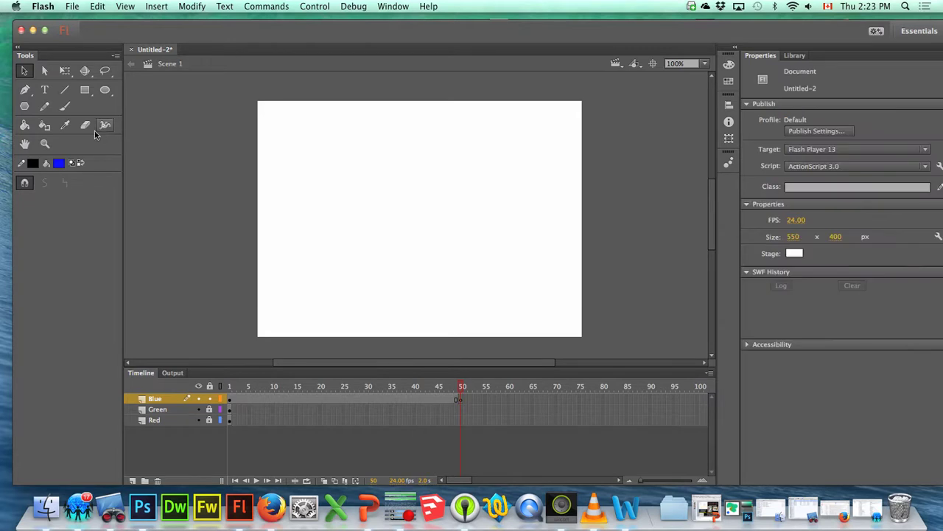
# Paint a solid, roughly round blue blob right of the stage's centre at frame 50 with an enlarged brush.
pyautogui.click(65, 107)
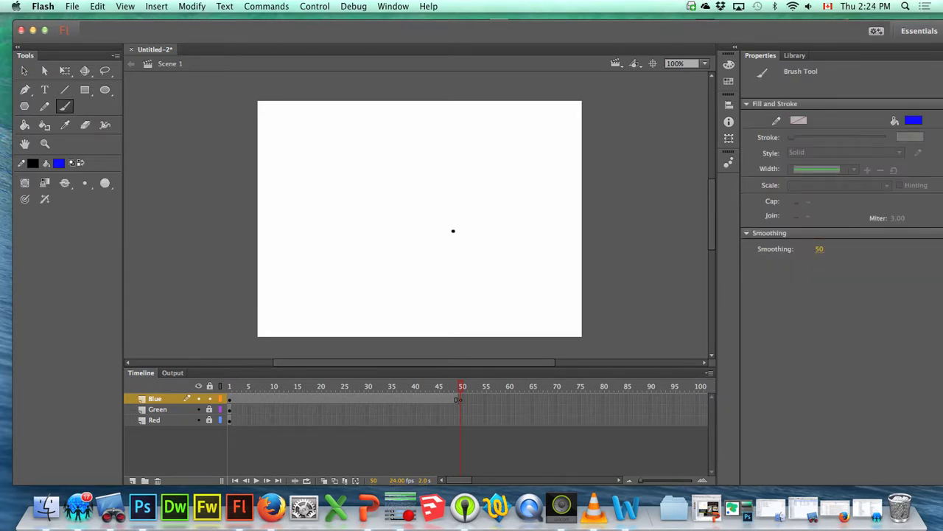
pyautogui.press(']')
pyautogui.press(']')
pyautogui.press(']')
pyautogui.moveTo(465, 215)
pyautogui.mouseDown()
pyautogui.moveTo(442, 238)
pyautogui.moveTo(461, 261)
pyautogui.moveTo(492, 248)
pyautogui.moveTo(462, 215)
pyautogui.moveTo(487, 222)
pyautogui.moveTo(487, 253)
pyautogui.moveTo(462, 256)
pyautogui.moveTo(460, 229)
pyautogui.moveTo(463, 250)
pyautogui.moveTo(446, 230)
pyautogui.moveTo(458, 243)
pyautogui.moveTo(477, 233)
pyautogui.moveTo(458, 246)
pyautogui.moveTo(469, 252)
pyautogui.moveTo(454, 227)
pyautogui.moveTo(491, 233)
pyautogui.moveTo(480, 266)
pyautogui.mouseUp()
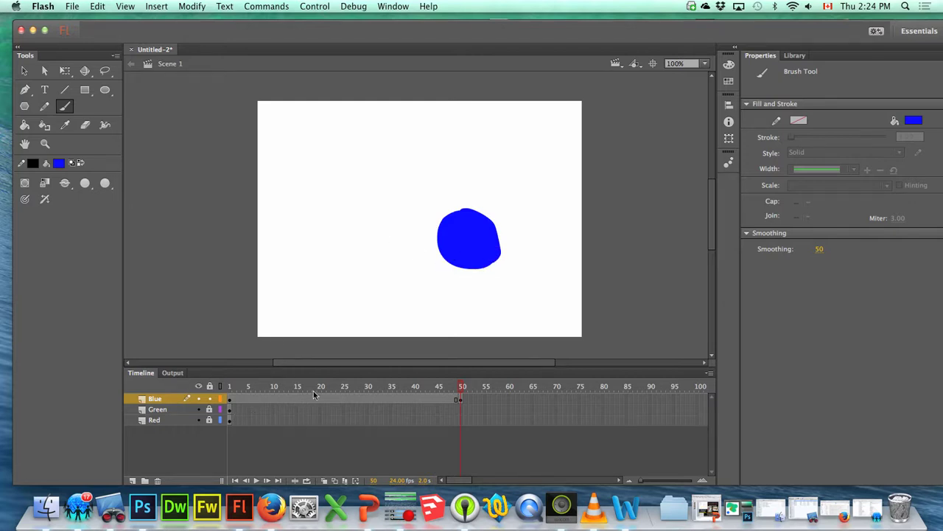
# Create a shape tween between frames 1 and 50 of the Blue layer and lock the layer.
pyautogui.click(460, 386)
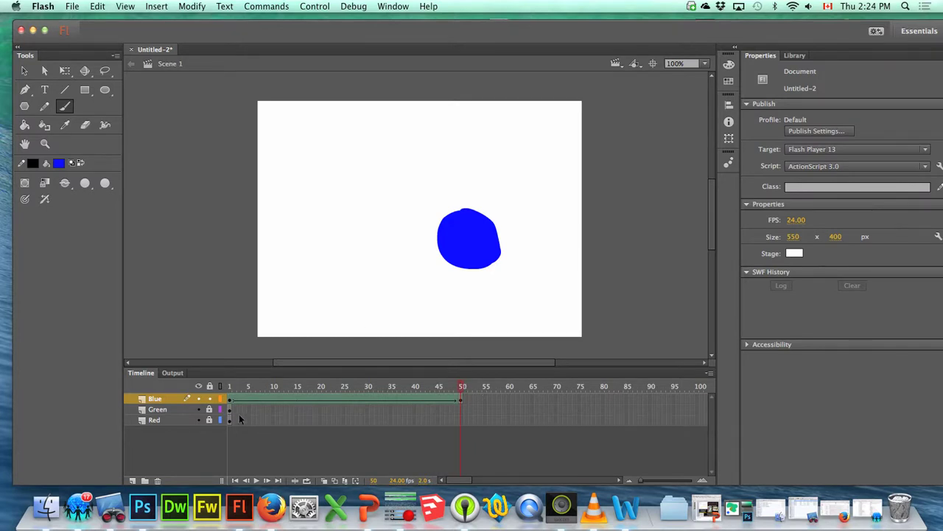
pyautogui.click(210, 398)
# Unlock the Green layer and insert a keyframe at its frame 50.
pyautogui.click(229, 410)
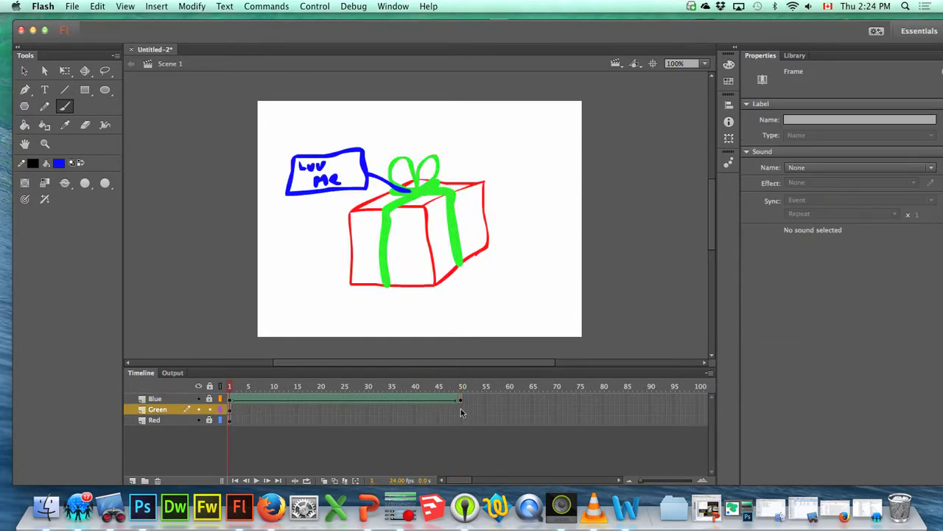
pyautogui.click(462, 410)
pyautogui.rightClick(461, 411)
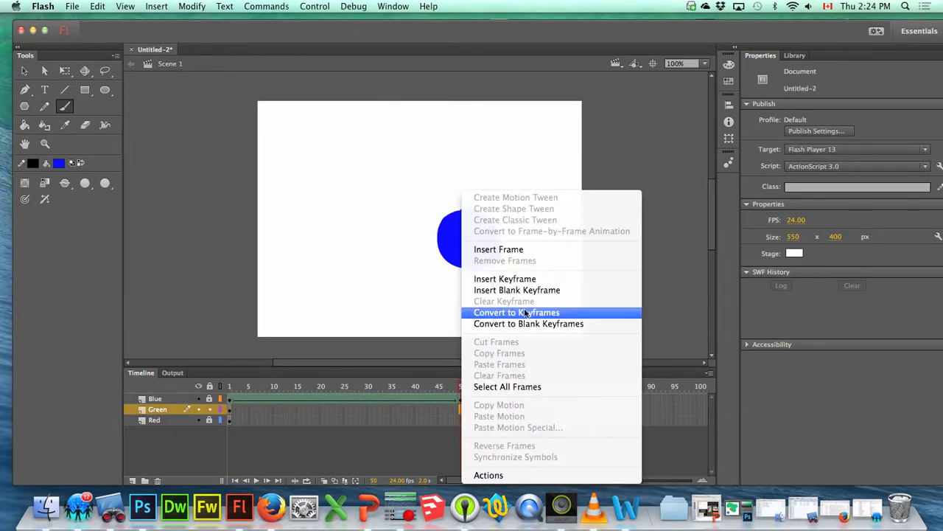
pyautogui.click(522, 276)
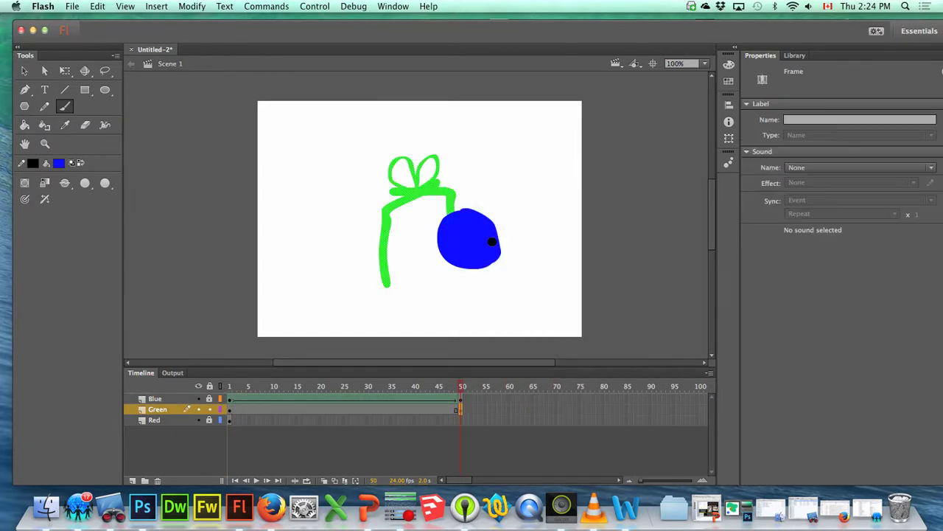
# Hide the Blue layer and delete the green ribbon and bow artwork at frame 50.
pyautogui.click(197, 399)
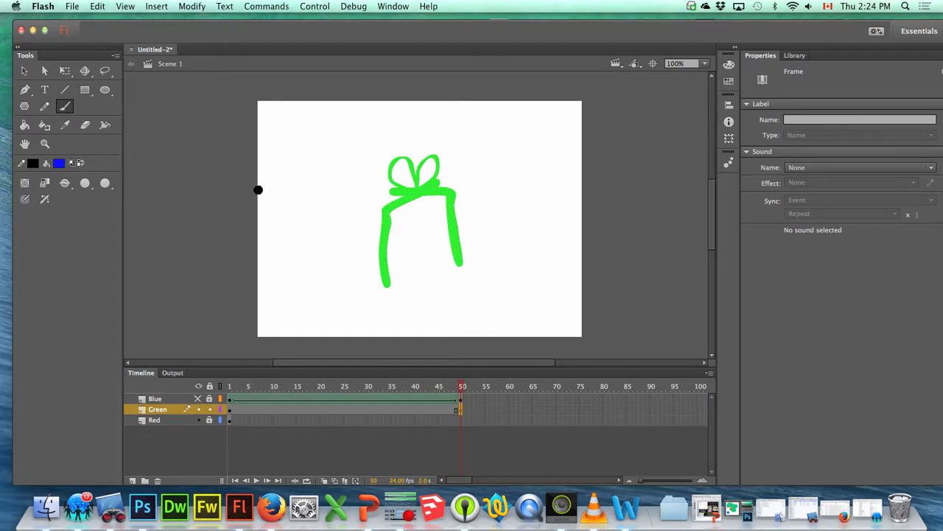
pyautogui.click(30, 74)
pyautogui.click(352, 151)
pyautogui.moveTo(316, 125); pyautogui.dragTo(592, 302)
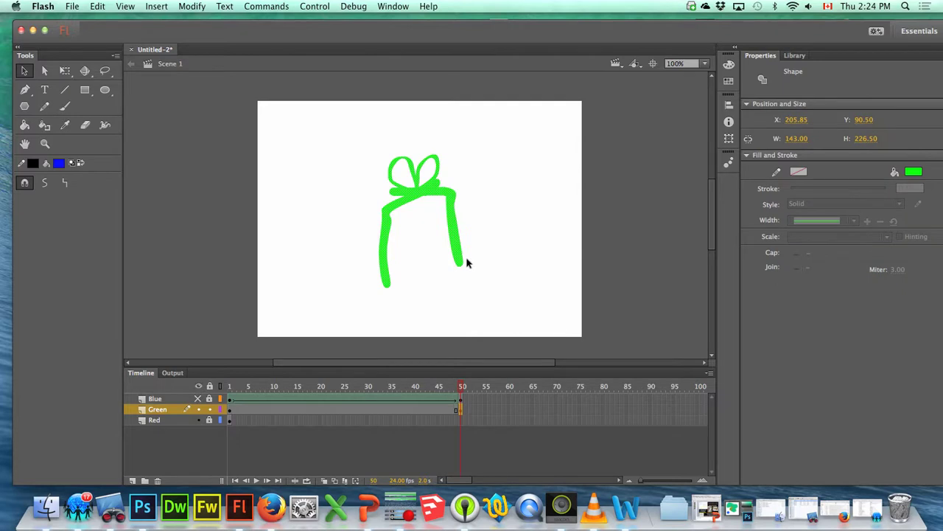
pyautogui.press('Delete')
# Show the Blue layer again and paint a small green star over the blob on the Green layer at frame 50 with a smaller brush.
pyautogui.click(61, 167)
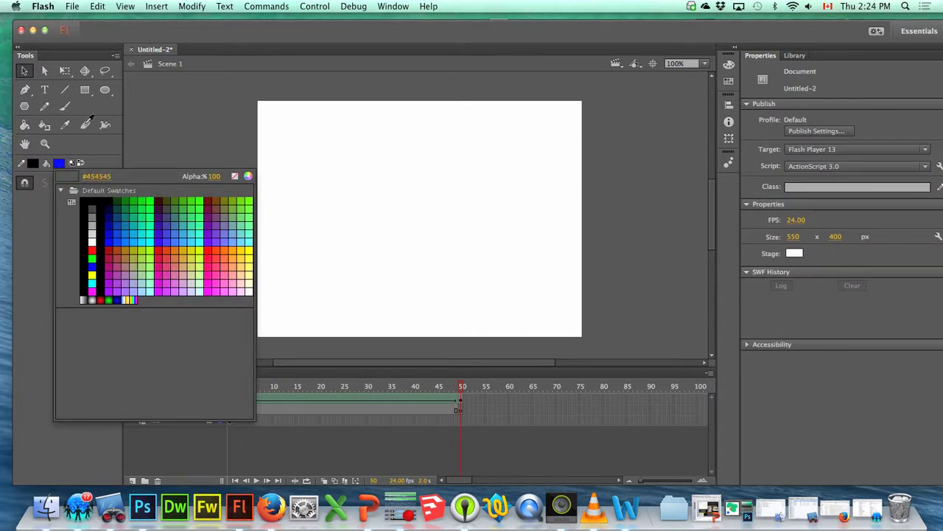
pyautogui.click(91, 258)
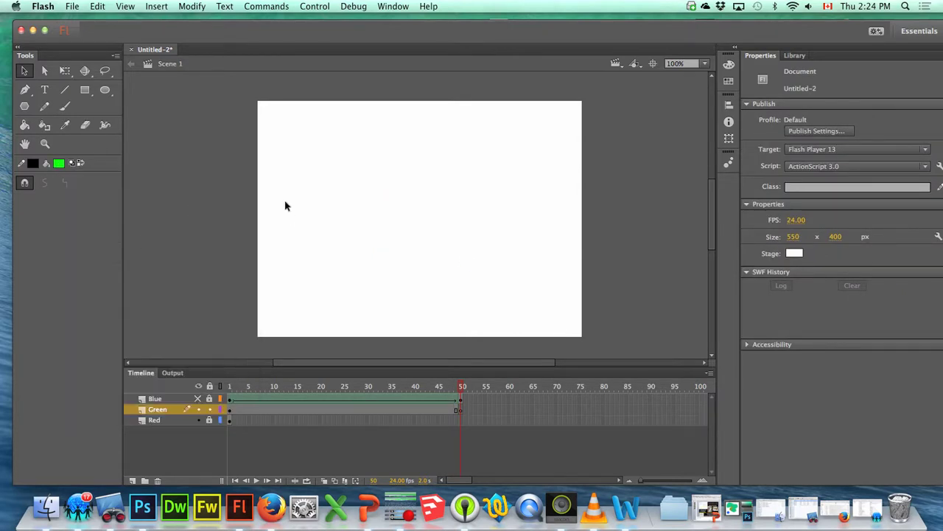
pyautogui.click(65, 107)
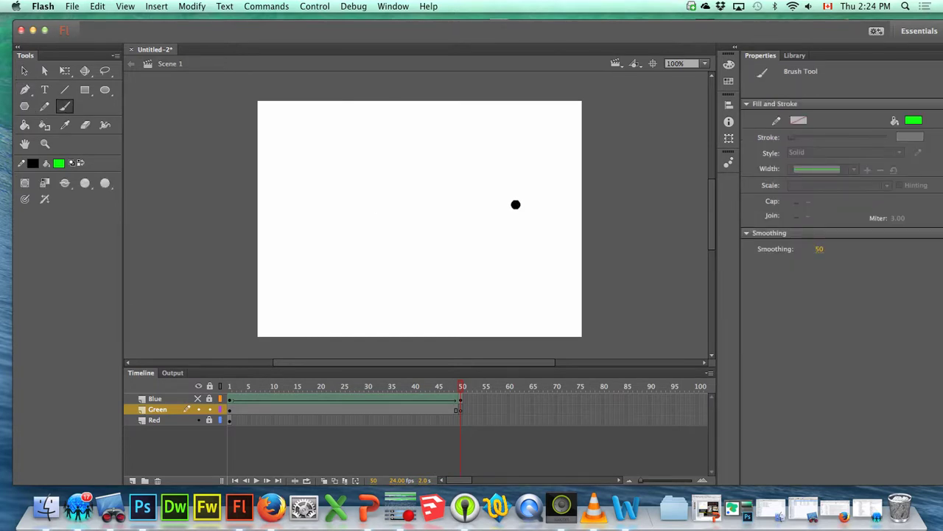
pyautogui.click(198, 399)
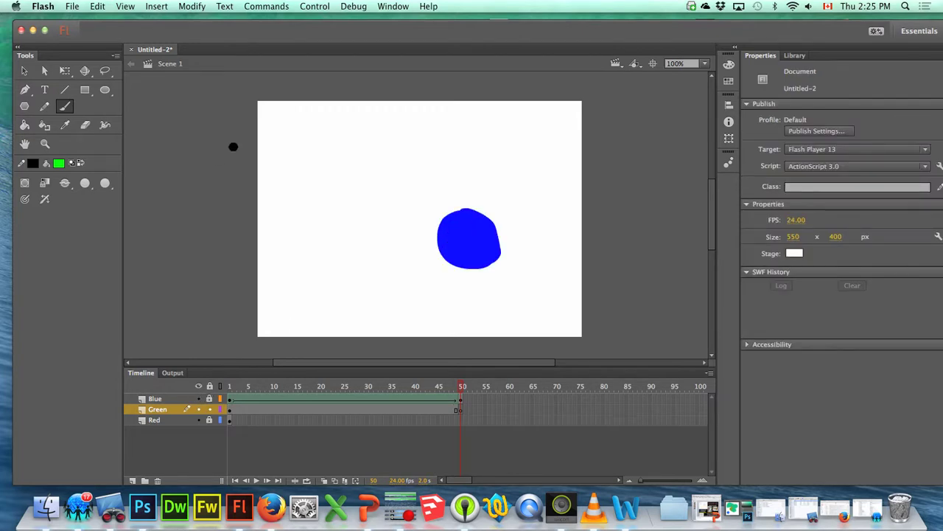
pyautogui.press('[')
pyautogui.press('[')
pyautogui.press('[')
pyautogui.moveTo(474, 230)
pyautogui.mouseDown()
pyautogui.moveTo(458, 230)
pyautogui.moveTo(455, 247)
pyautogui.mouseUp()
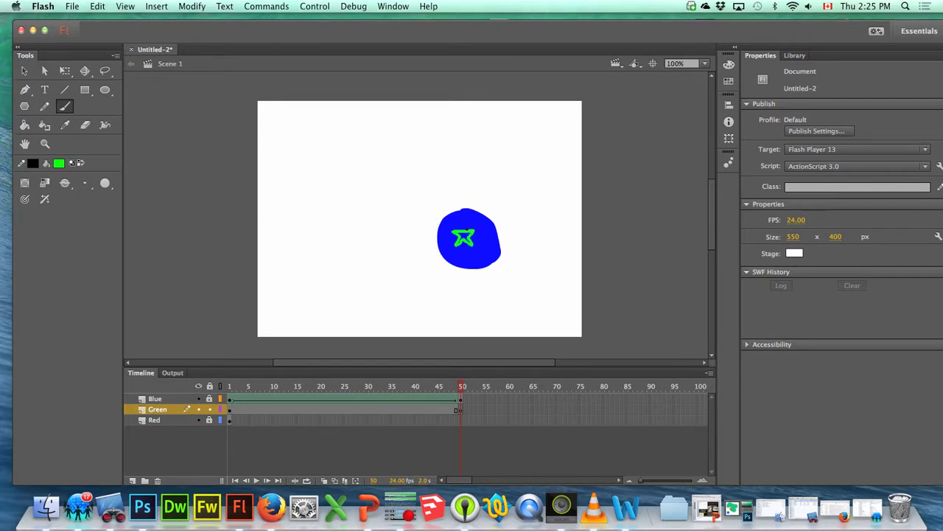
pyautogui.moveTo(463, 232); pyautogui.dragTo(465, 240)
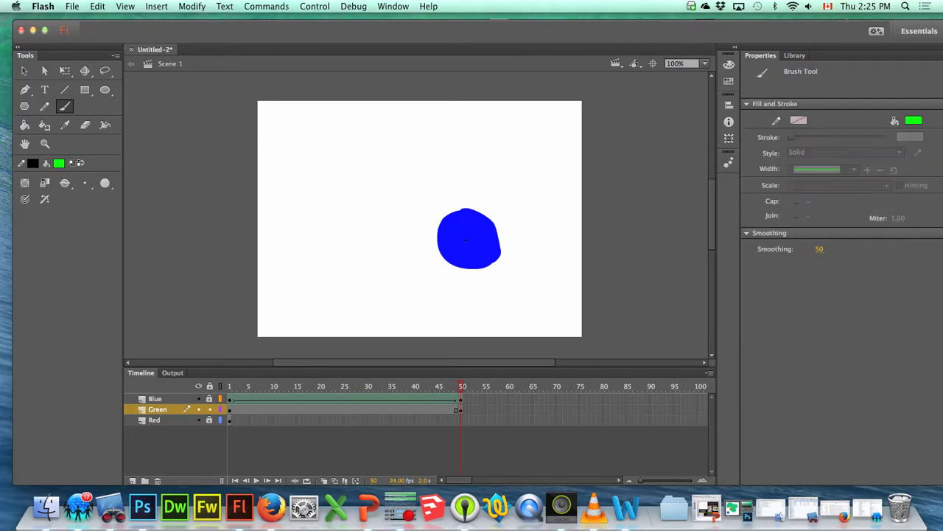
# Move the Green layer above the Blue layer and fill the remaining gap in the star's centre with green.
pyautogui.click(161, 412)
pyautogui.moveTo(161, 411); pyautogui.dragTo(163, 397)
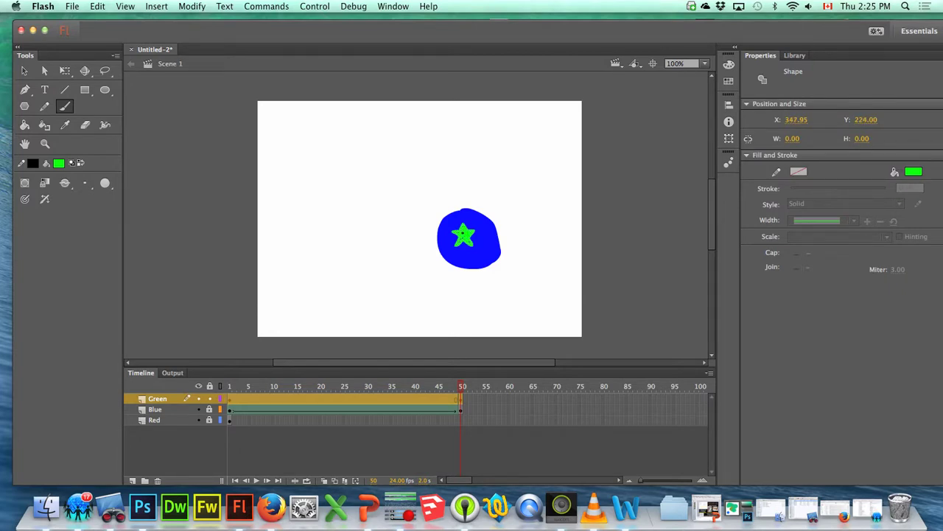
pyautogui.click(463, 237)
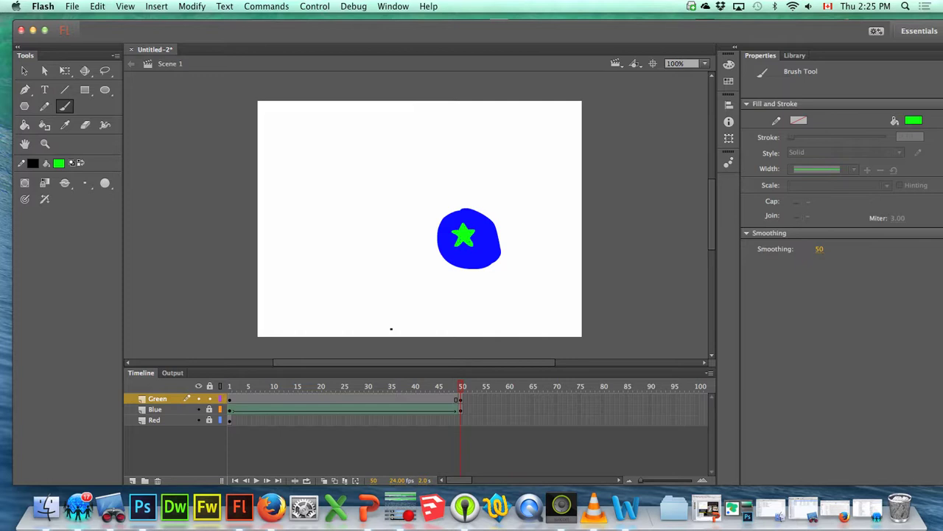
# Create a shape tween between frames 1 and 50 of the Green layer and scrub the timeline to preview it.
pyautogui.rightClick(397, 399)
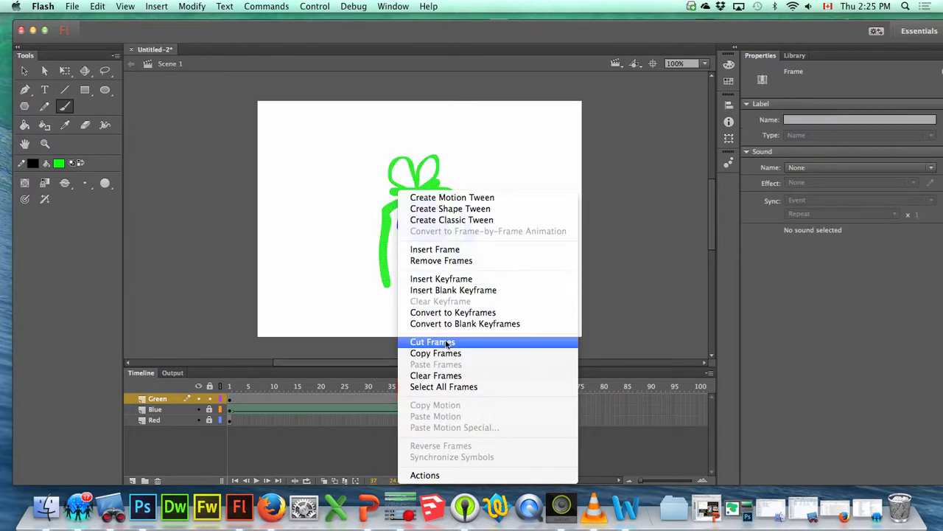
pyautogui.click(443, 209)
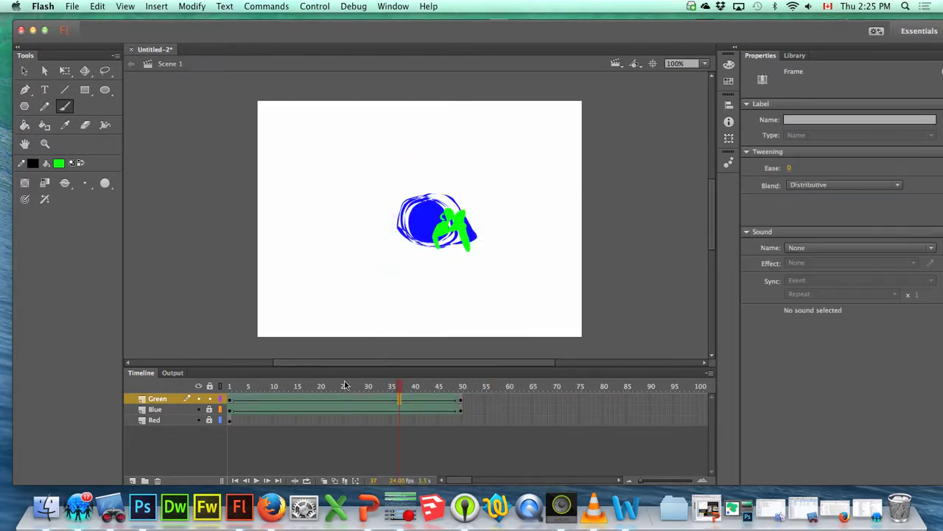
pyautogui.click(333, 386)
pyautogui.moveTo(322, 389); pyautogui.dragTo(471, 402)
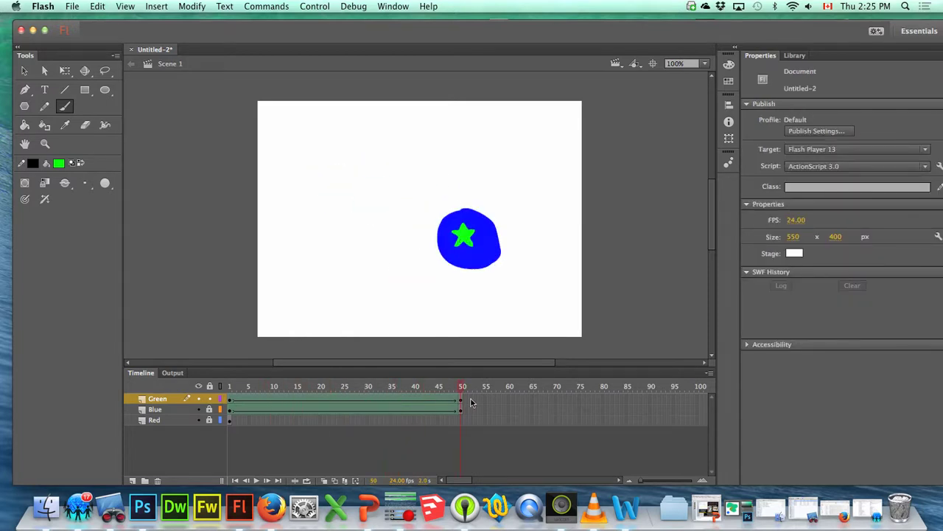
# Unlock the Red layer, insert a keyframe at its frame 50 and clear the box artwork there.
pyautogui.click(165, 420)
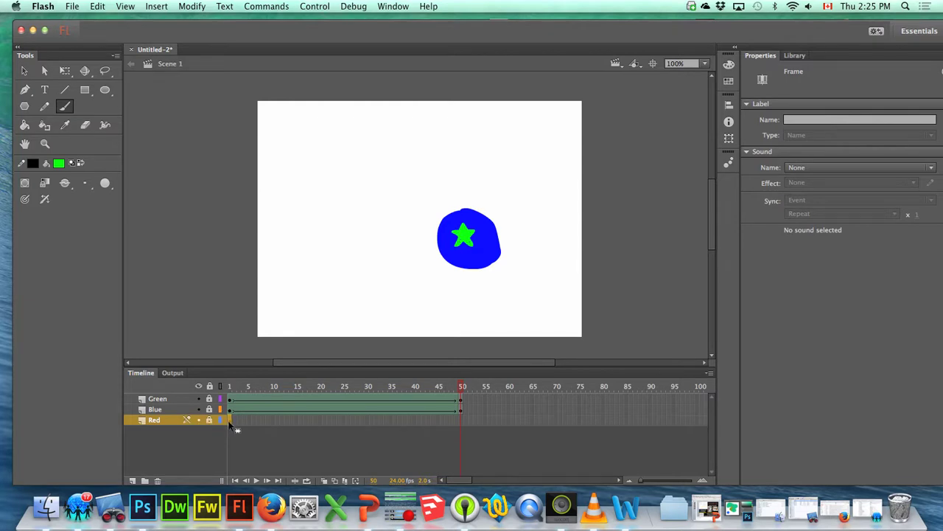
pyautogui.click(461, 420)
pyautogui.press('F5')
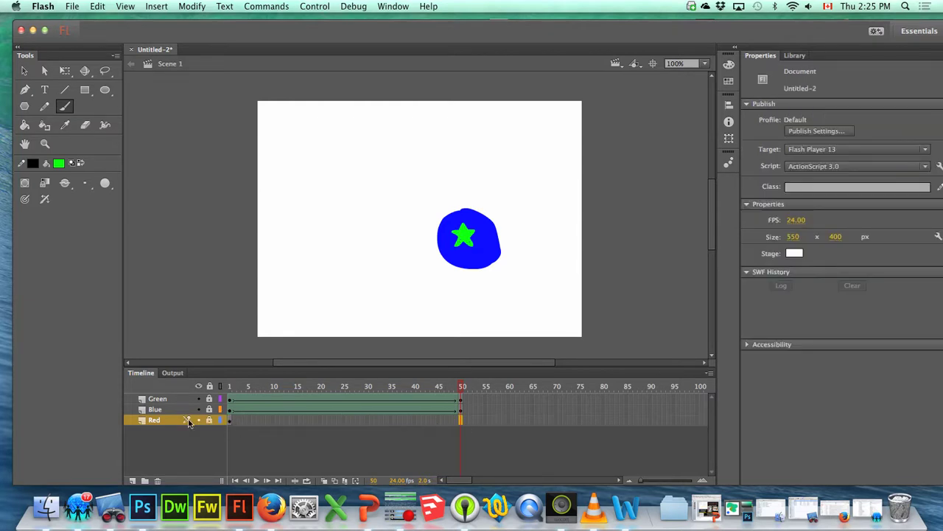
pyautogui.rightClick(460, 419)
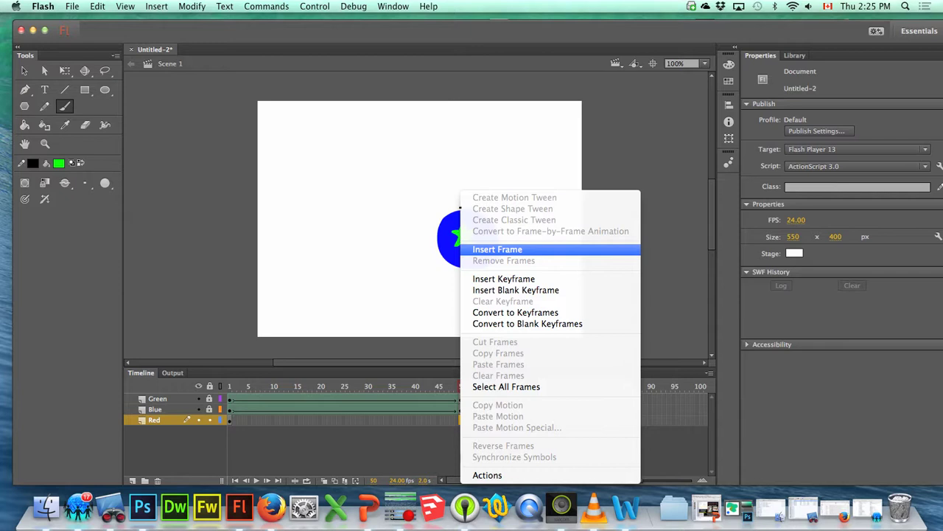
pyautogui.click(498, 249)
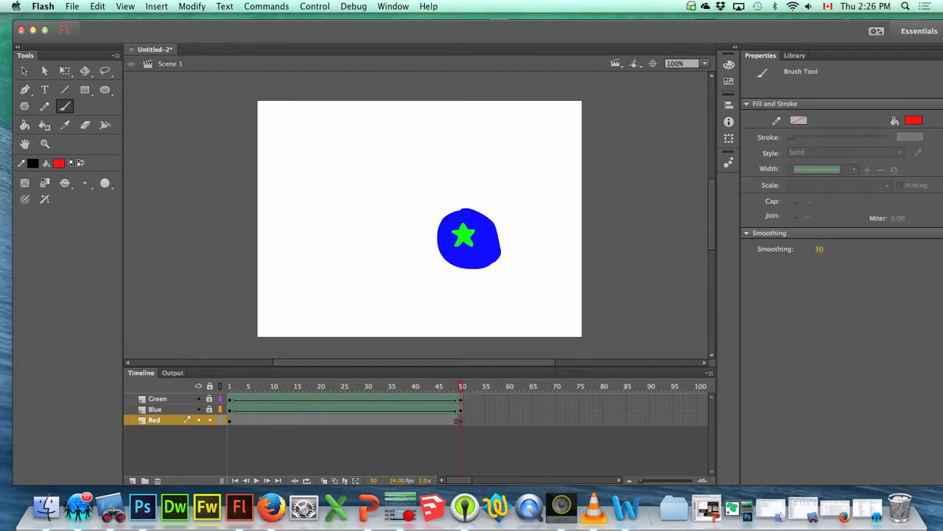
# Paint a small red cap with a thin curved hook on top of the blue ball at frame 50 of the Red layer.
pyautogui.moveTo(457, 212); pyautogui.dragTo(467, 201)
pyautogui.press('super+z')
pyautogui.hscroll(-3, 469, 204)
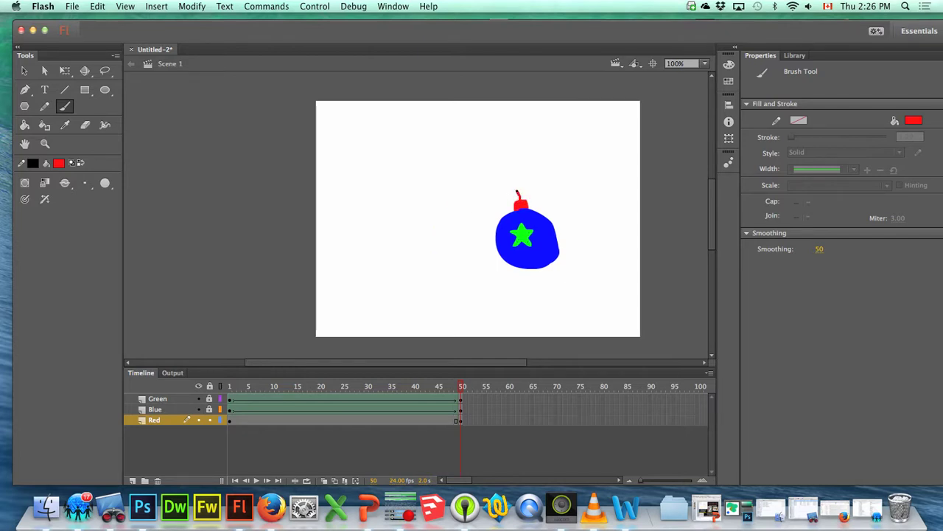
pyautogui.moveTo(518, 193); pyautogui.dragTo(513, 182)
# Create a shape tween between frames 1 and 50 of the Red layer and play the animation from frame 1.
pyautogui.rightClick(342, 425)
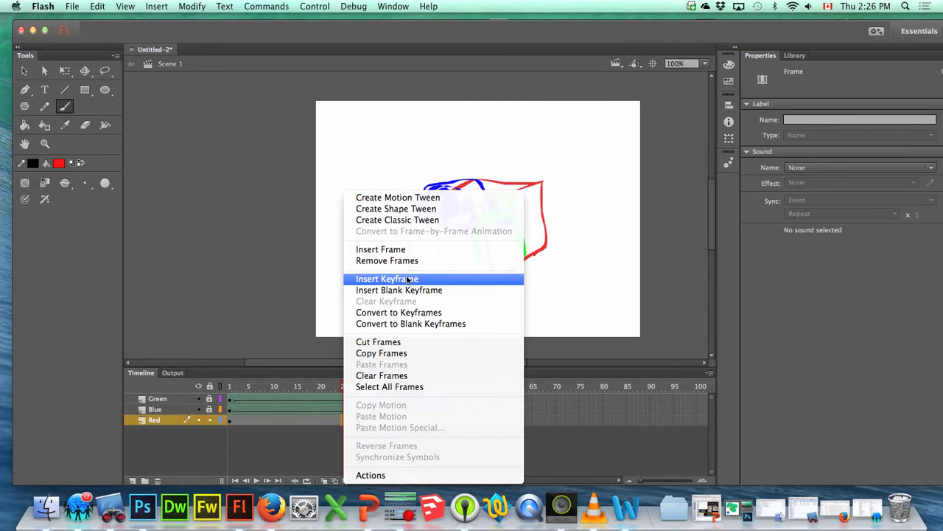
pyautogui.click(424, 208)
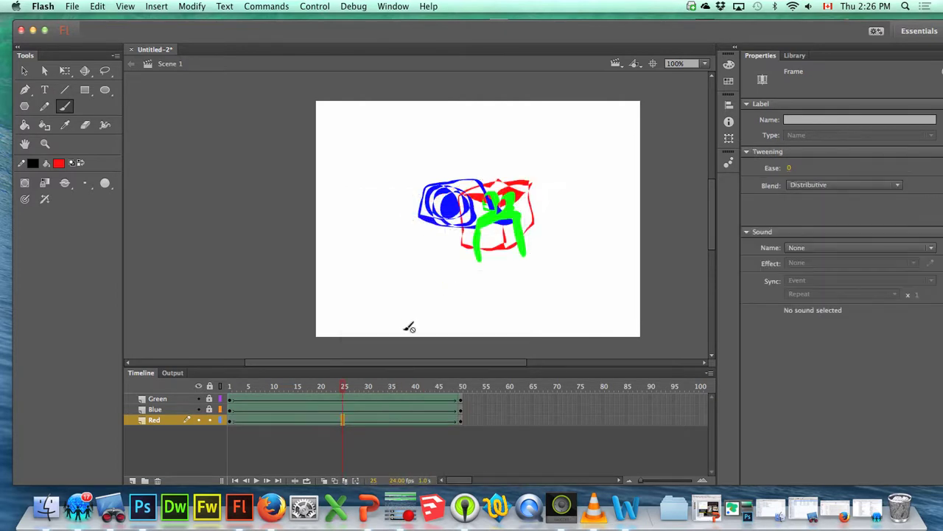
pyautogui.moveTo(343, 392); pyautogui.dragTo(227, 405)
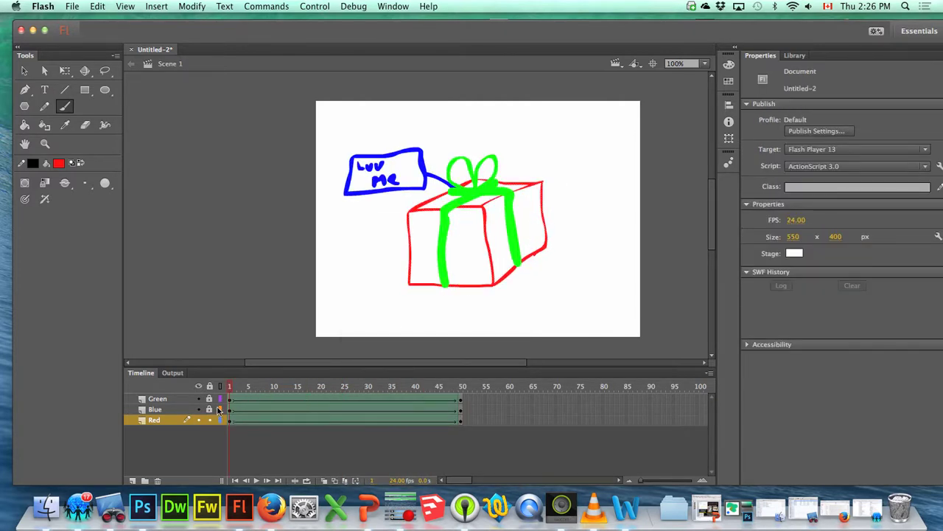
pyautogui.click(256, 481)
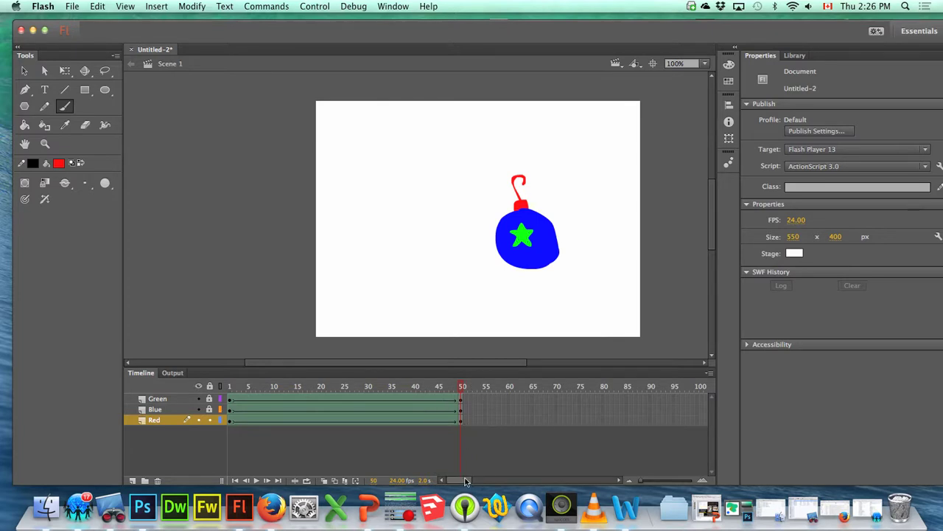
# Lock the Red layer, unlock the Green layer and toggle the Green layer's visibility to check its contents.
pyautogui.hscroll(5, 453, 465)
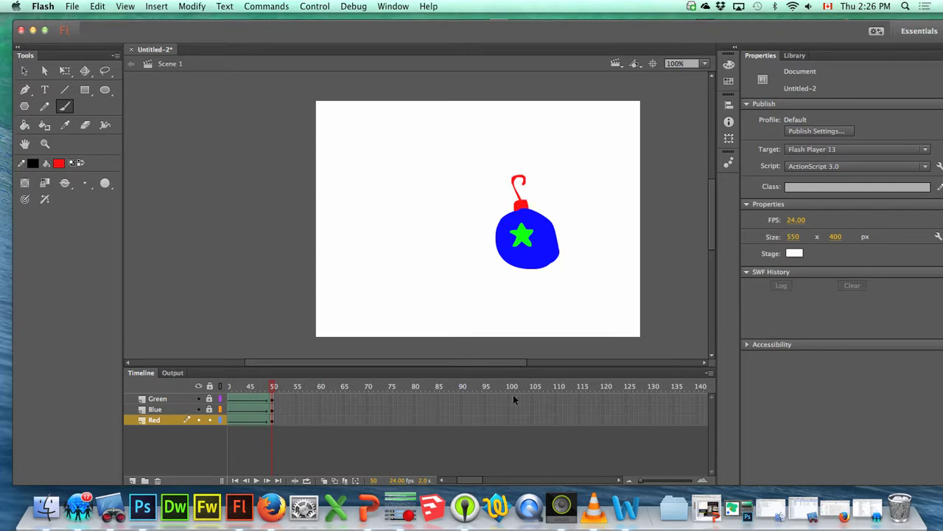
pyautogui.click(209, 419)
pyautogui.click(199, 398)
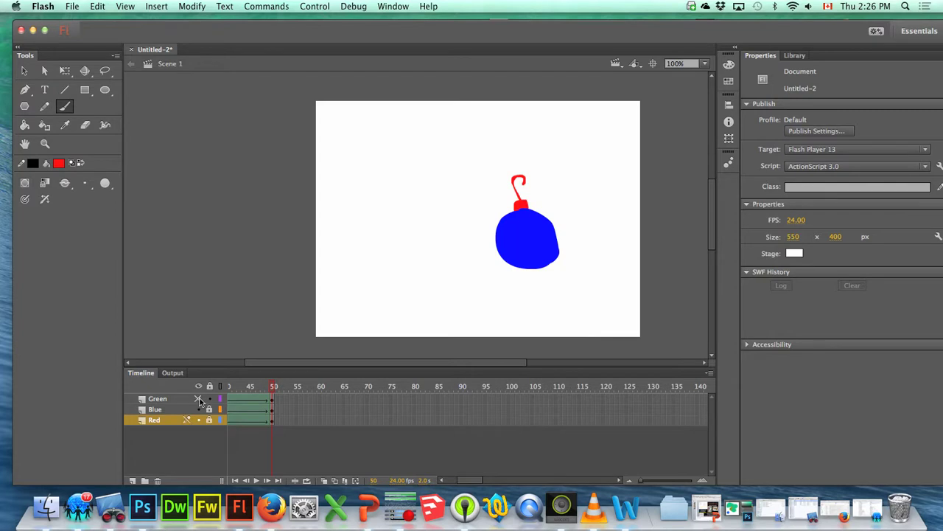
pyautogui.click(198, 399)
pyautogui.click(198, 399)
pyautogui.click(198, 399)
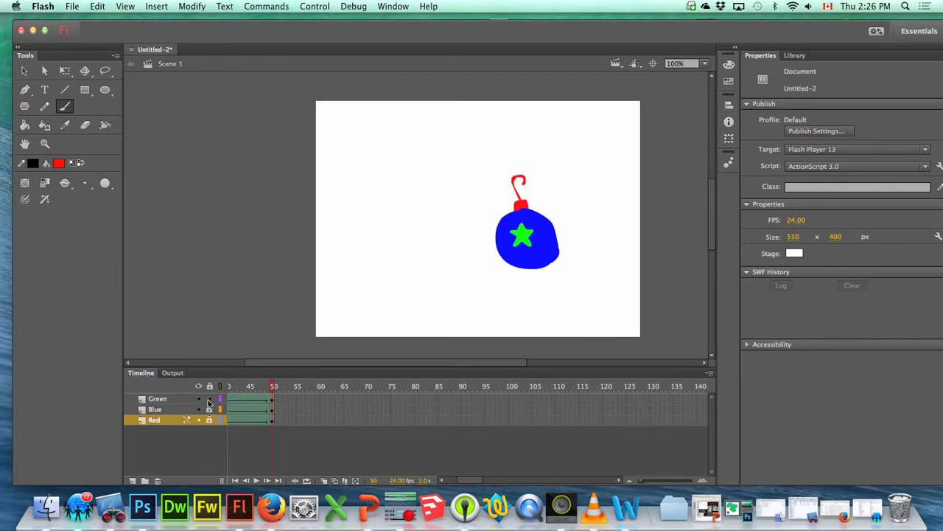
# Insert a keyframe at frame 100 of the Green layer and delete the star artwork there.
pyautogui.click(509, 399)
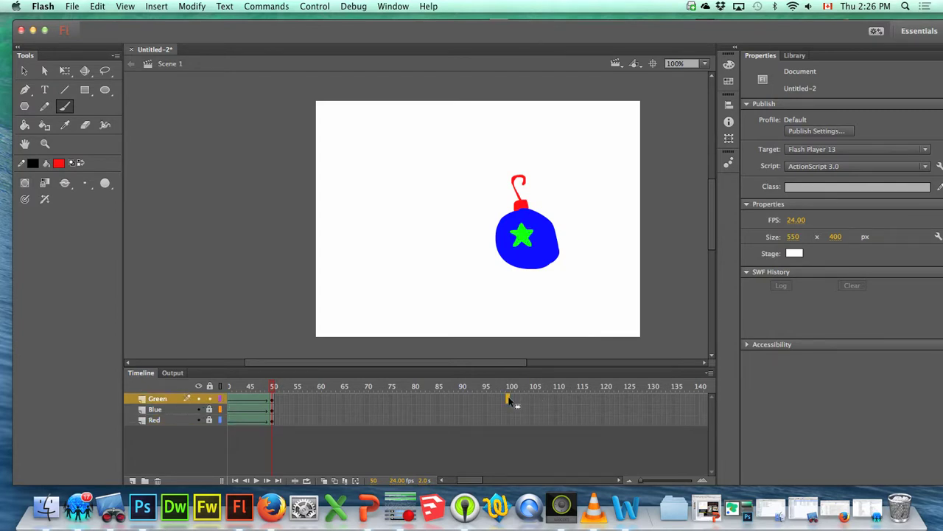
pyautogui.rightClick(508, 399)
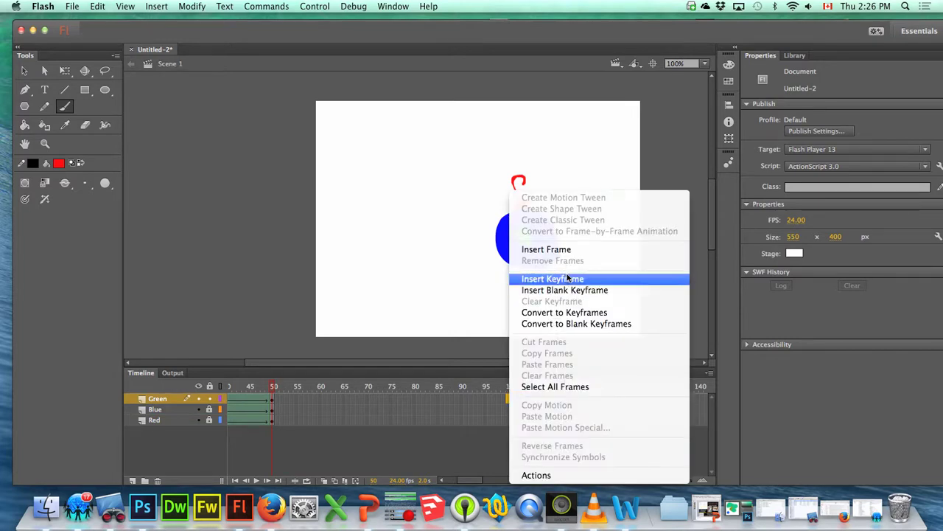
pyautogui.click(567, 278)
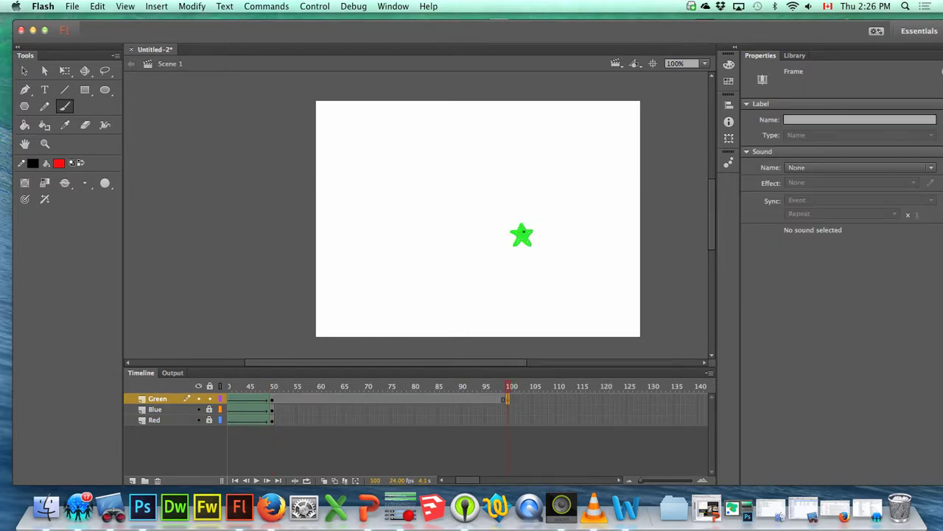
pyautogui.press('Delete')
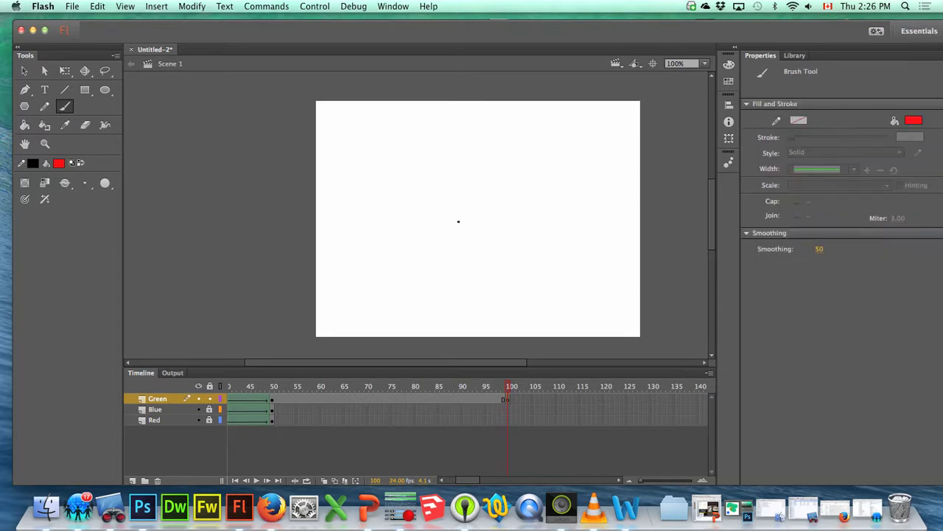
# Paint a curved, pointed Santa hat body in red near the stage's left half at frame 100 and fill its interior with red.
pyautogui.click(59, 163)
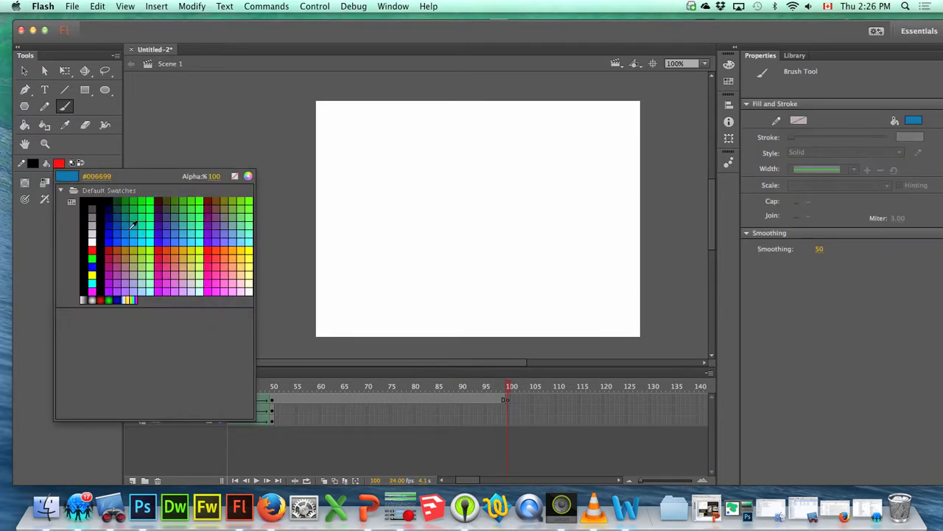
pyautogui.click(220, 225)
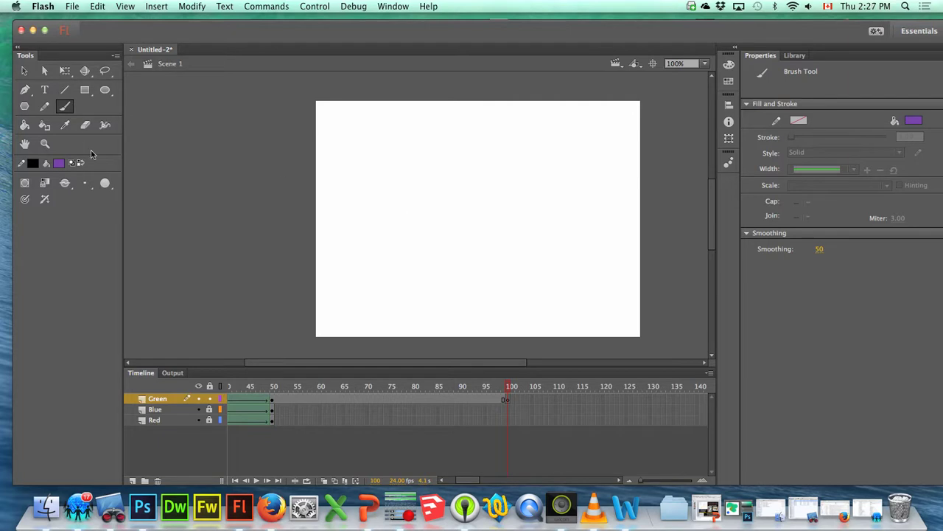
pyautogui.click(59, 163)
pyautogui.click(92, 249)
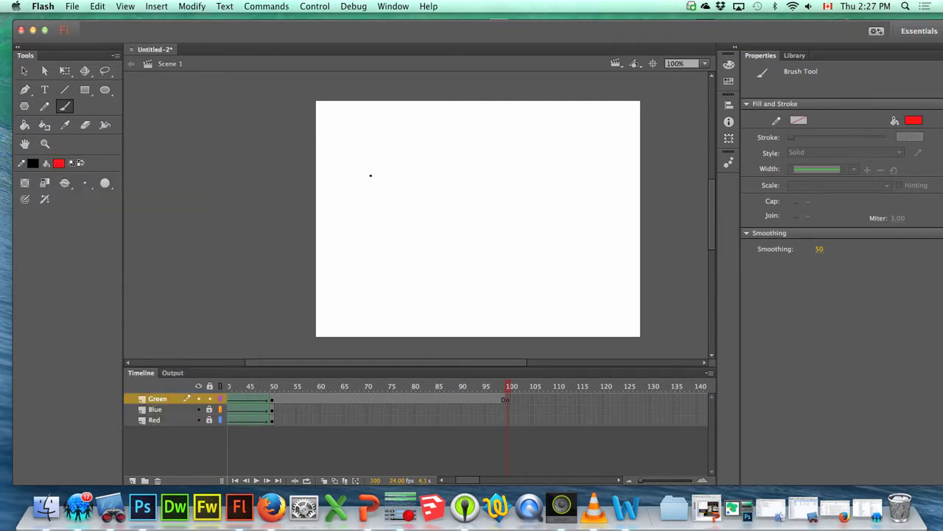
pyautogui.moveTo(391, 198)
pyautogui.mouseDown()
pyautogui.moveTo(410, 232)
pyautogui.moveTo(449, 209)
pyautogui.moveTo(390, 197)
pyautogui.mouseUp()
pyautogui.click(24, 124)
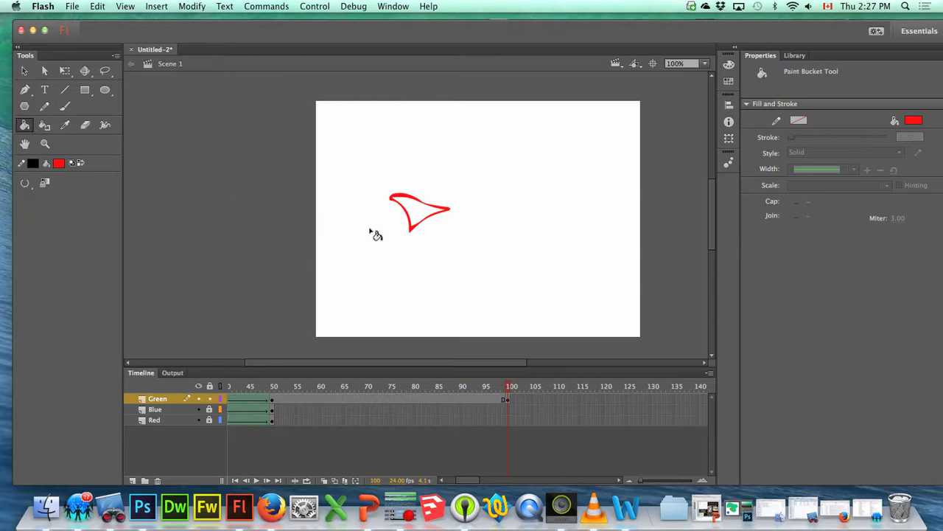
pyautogui.click(422, 210)
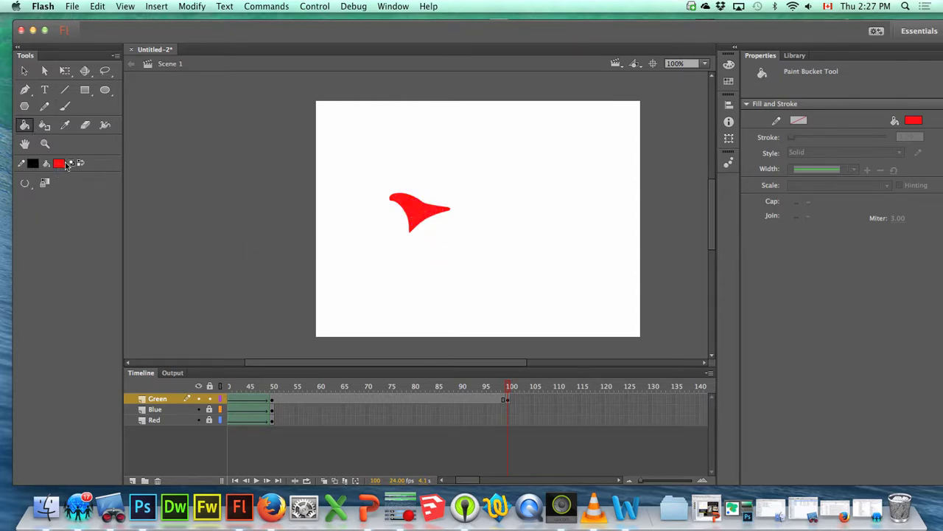
# Outline a round pompom at the hat's tip and a wavy brim along its base with a black brush.
pyautogui.click(64, 165)
pyautogui.click(84, 194)
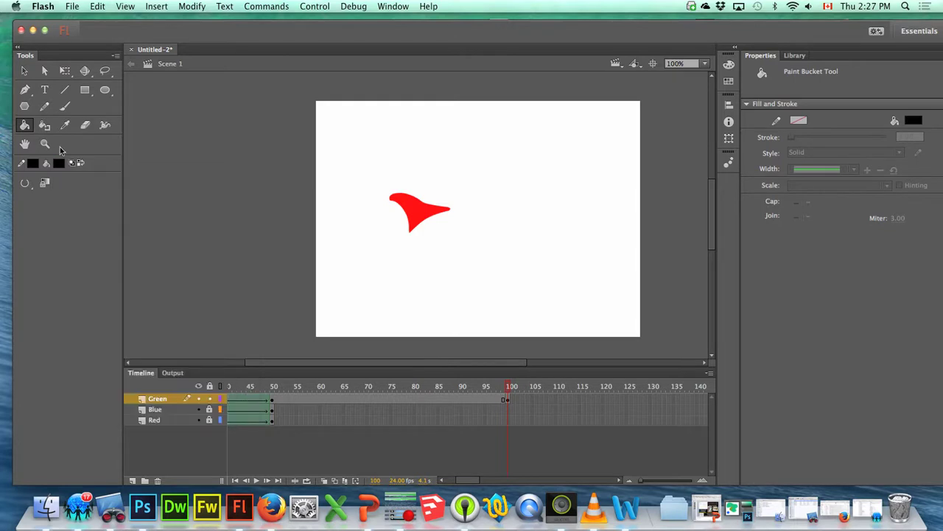
pyautogui.click(65, 106)
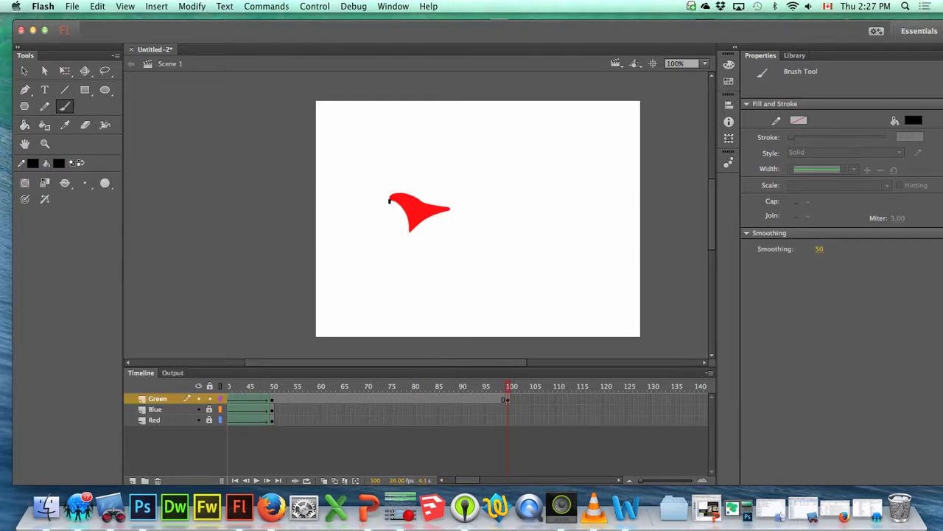
pyautogui.moveTo(390, 200)
pyautogui.mouseDown()
pyautogui.moveTo(379, 199)
pyautogui.moveTo(389, 199)
pyautogui.mouseUp()
pyautogui.moveTo(409, 234)
pyautogui.mouseDown()
pyautogui.moveTo(417, 245)
pyautogui.moveTo(460, 216)
pyautogui.mouseUp()
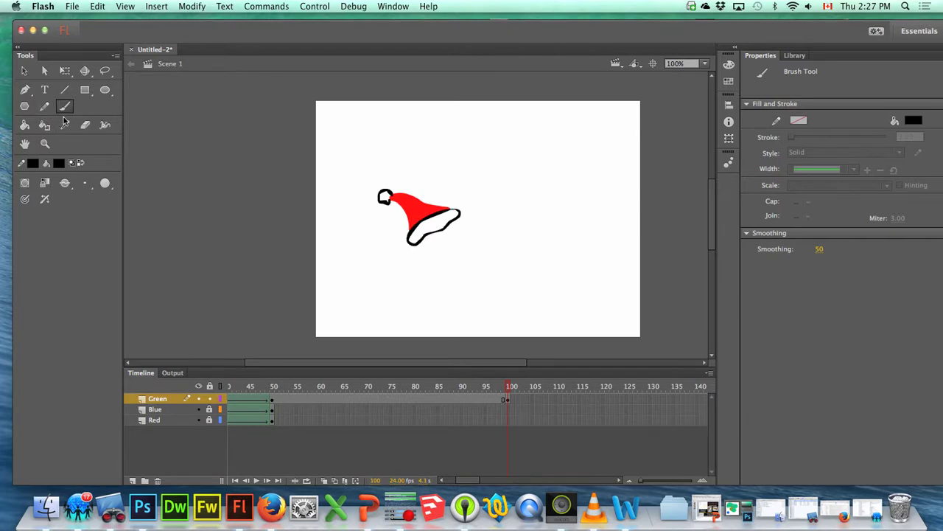
# Paint a blue candy cane shape with an enlarged brush beside the Santa hat at frame 100 of the Green layer.
pyautogui.click(59, 163)
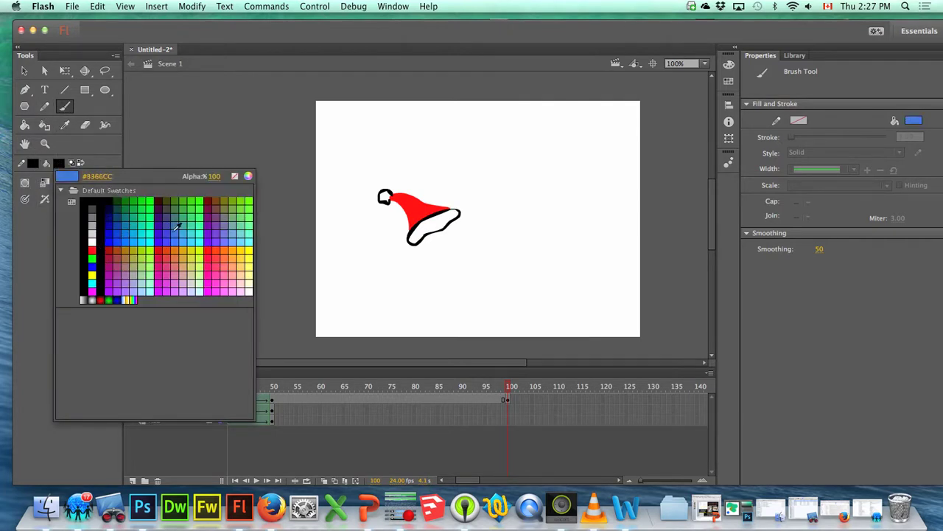
pyautogui.click(182, 224)
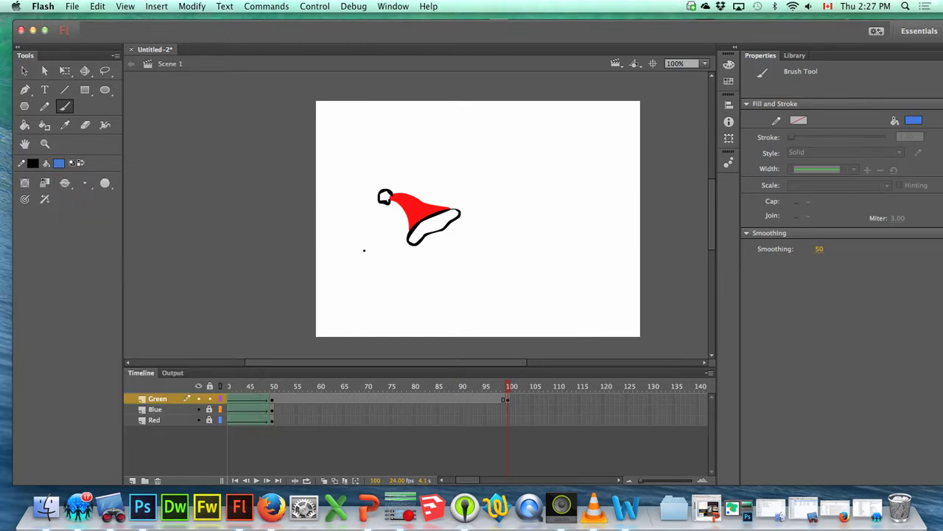
pyautogui.press(']')
pyautogui.press(']')
pyautogui.press(']')
pyautogui.press(']')
pyautogui.moveTo(493, 175)
pyautogui.mouseDown()
pyautogui.moveTo(507, 158)
pyautogui.moveTo(531, 167)
pyautogui.moveTo(504, 228)
pyautogui.moveTo(451, 275)
pyautogui.mouseUp()
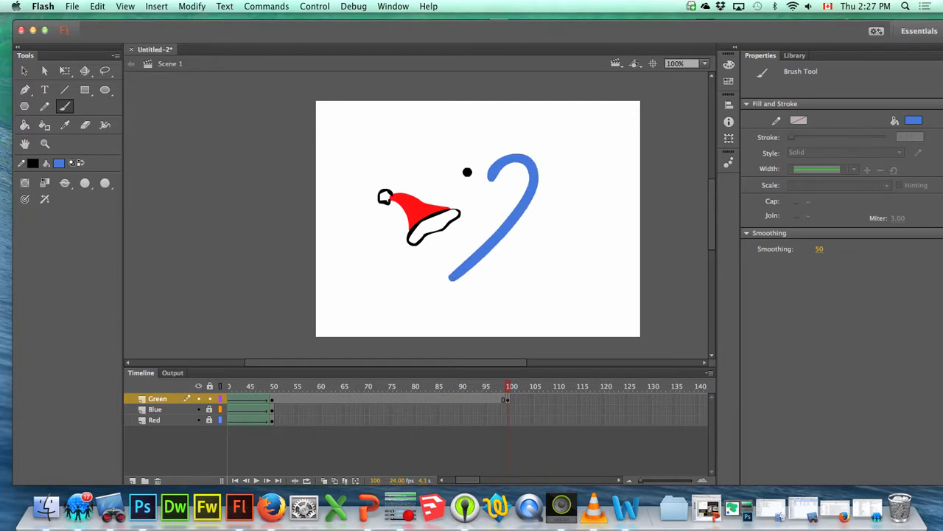
# Paint white (#FFFFFF) diagonal stripes across the blue candy cane along its whole length.
pyautogui.click(59, 163)
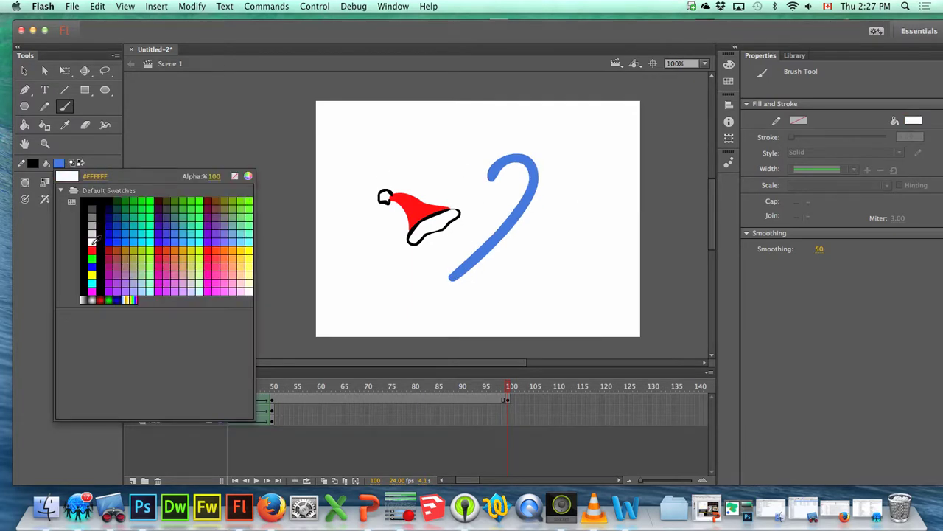
pyautogui.click(92, 241)
pyautogui.moveTo(456, 262)
pyautogui.mouseDown()
pyautogui.moveTo(487, 260)
pyautogui.moveTo(474, 247)
pyautogui.moveTo(480, 238)
pyautogui.moveTo(514, 232)
pyautogui.moveTo(499, 212)
pyautogui.moveTo(532, 202)
pyautogui.moveTo(526, 176)
pyautogui.moveTo(538, 168)
pyautogui.moveTo(509, 156)
pyautogui.moveTo(501, 173)
pyautogui.moveTo(486, 172)
pyautogui.moveTo(475, 205)
pyautogui.moveTo(507, 180)
pyautogui.mouseUp()
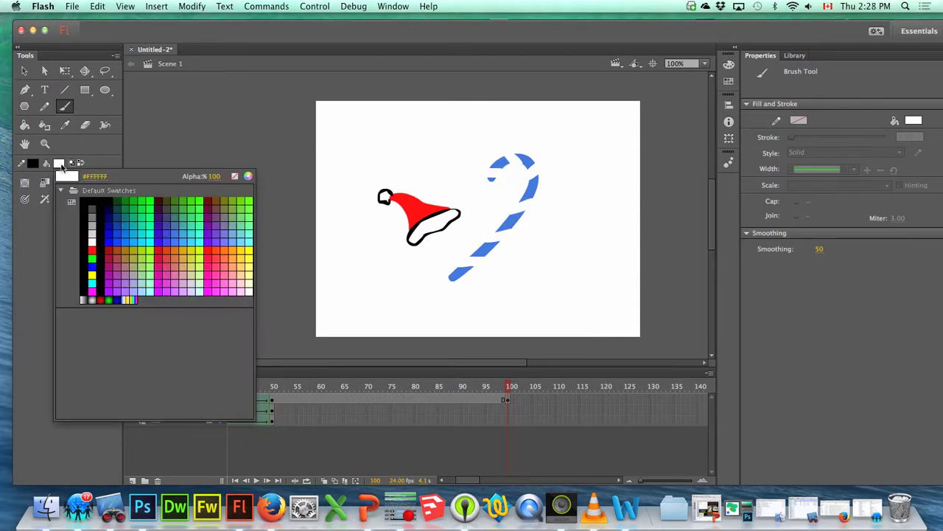
# Paint a wavy pink line above the Santa hat, running across to the top of the candy cane.
pyautogui.click(59, 163)
pyautogui.click(170, 271)
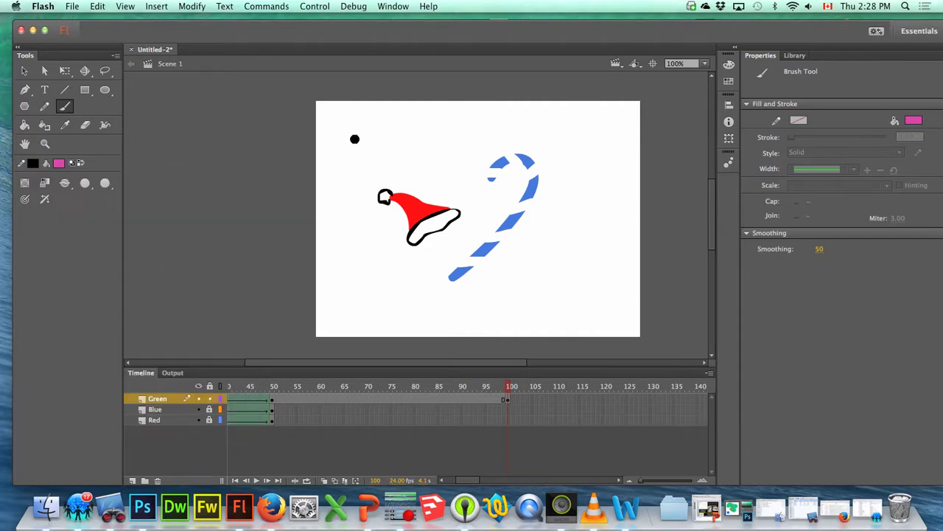
pyautogui.moveTo(345, 150)
pyautogui.mouseDown()
pyautogui.moveTo(401, 162)
pyautogui.moveTo(512, 132)
pyautogui.mouseUp()
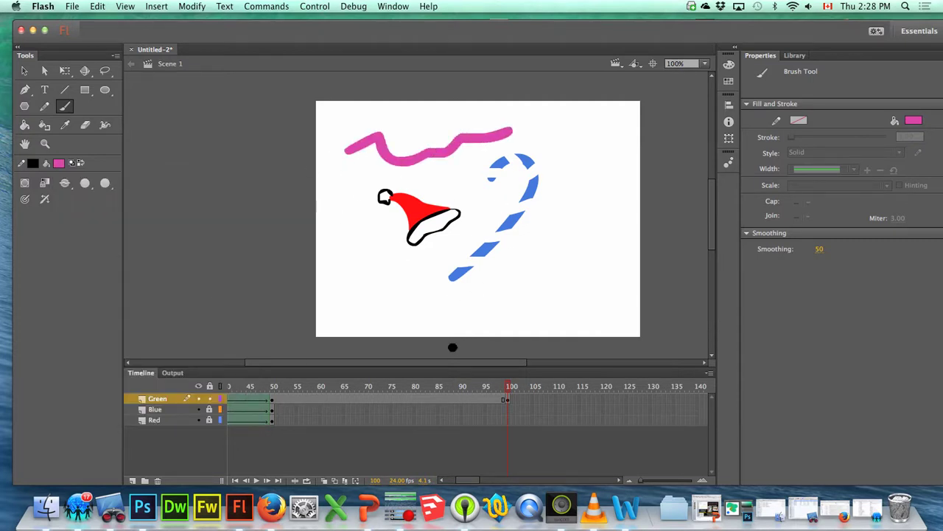
# Compare the artwork at frames 50 and 100, and create a shape tween between them on the Green layer.
pyautogui.click(273, 400)
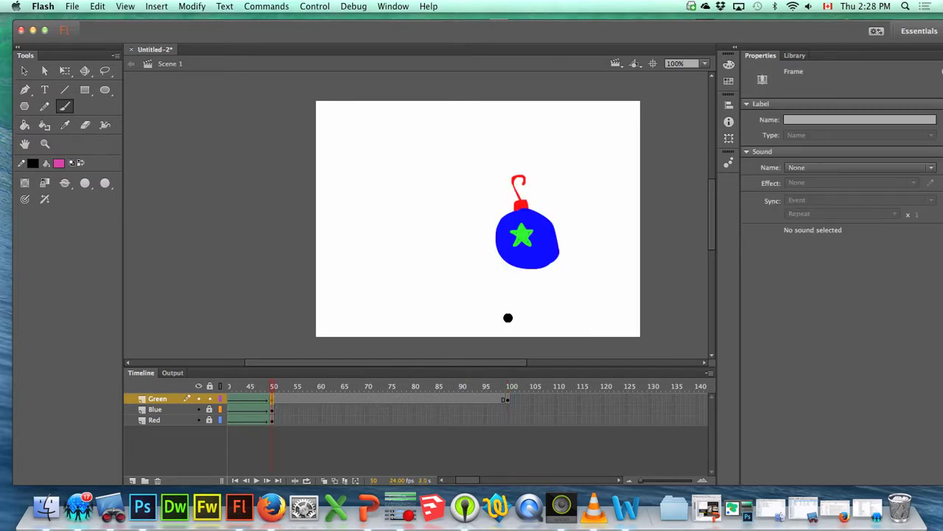
pyautogui.click(511, 388)
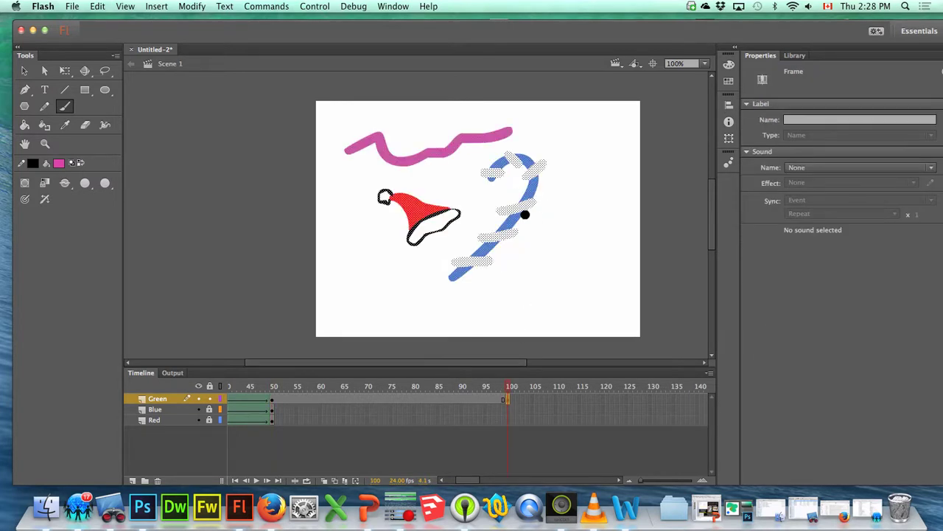
pyautogui.rightClick(330, 398)
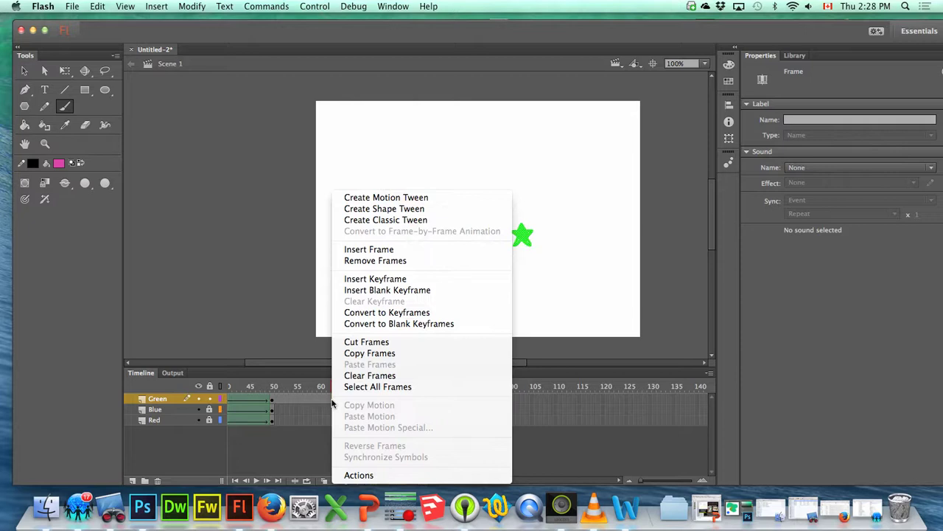
pyautogui.click(399, 210)
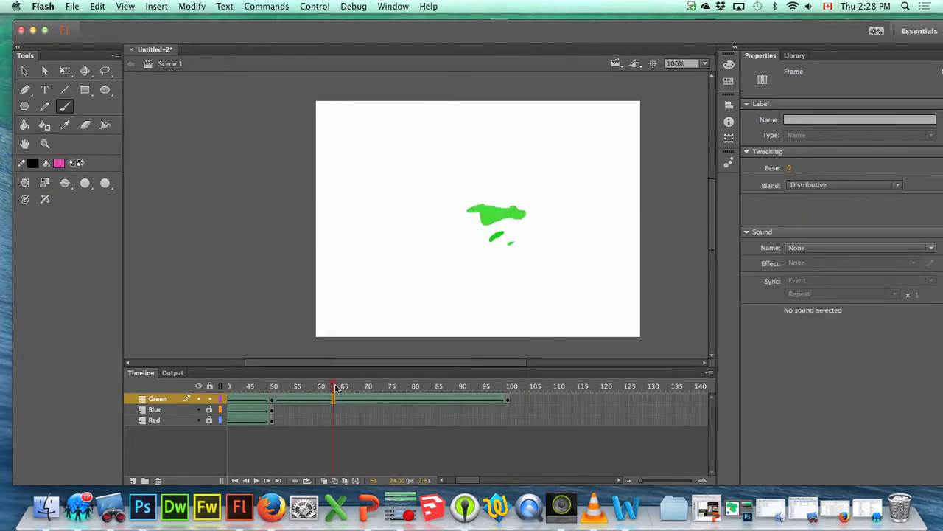
# Play the animation from frame 50 to check the new tween, and replay the whole sequence from frame 1.
pyautogui.moveTo(335, 388); pyautogui.dragTo(273, 389)
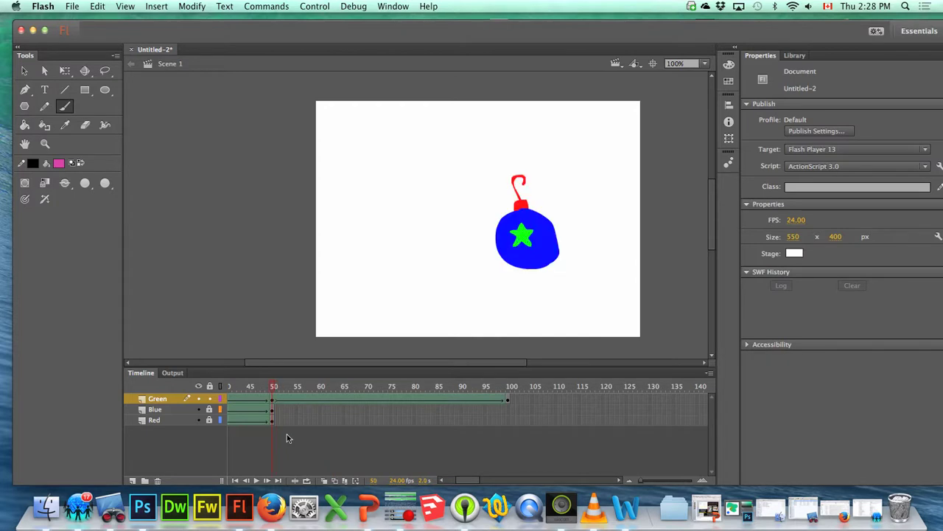
pyautogui.click(258, 480)
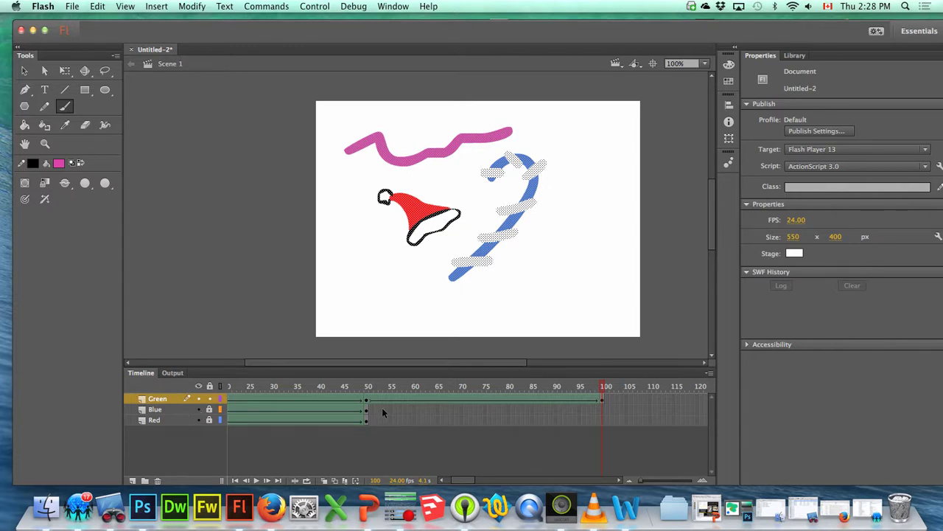
pyautogui.hscroll(-5, 285, 394)
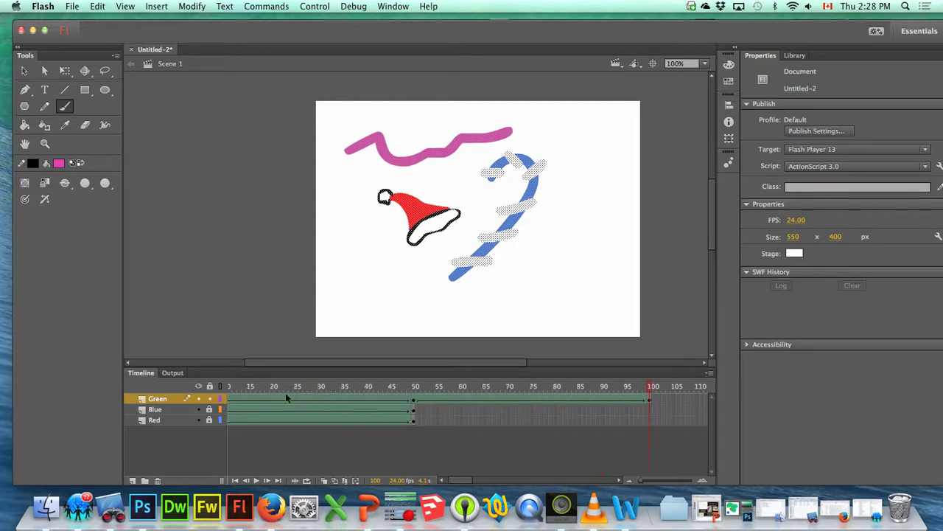
pyautogui.click(231, 399)
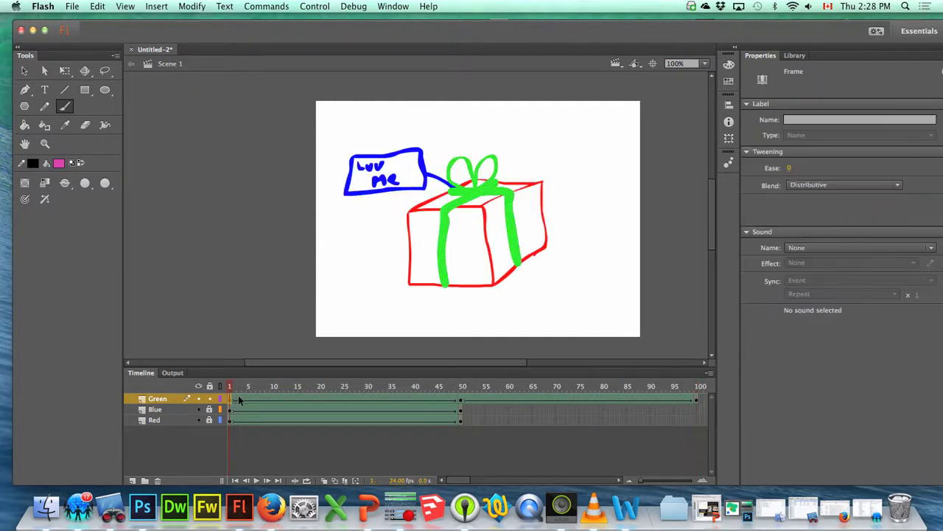
pyautogui.click(255, 479)
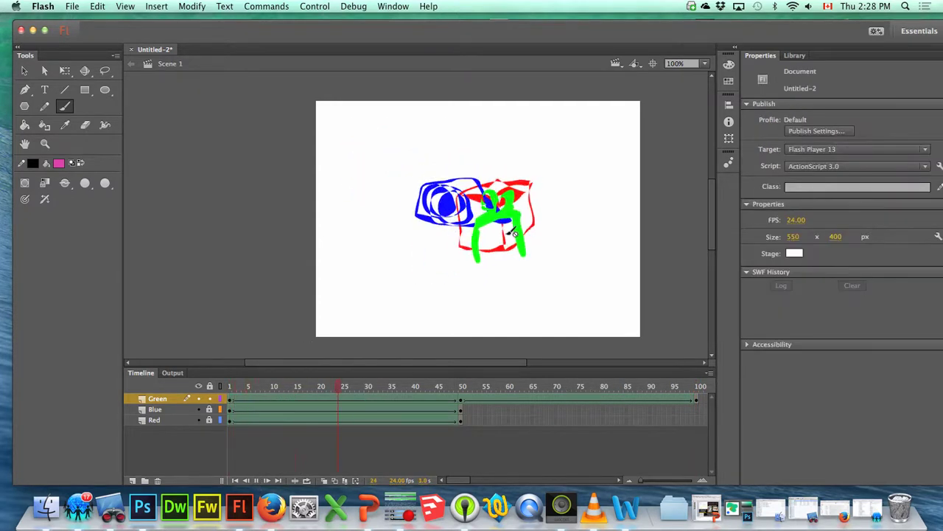